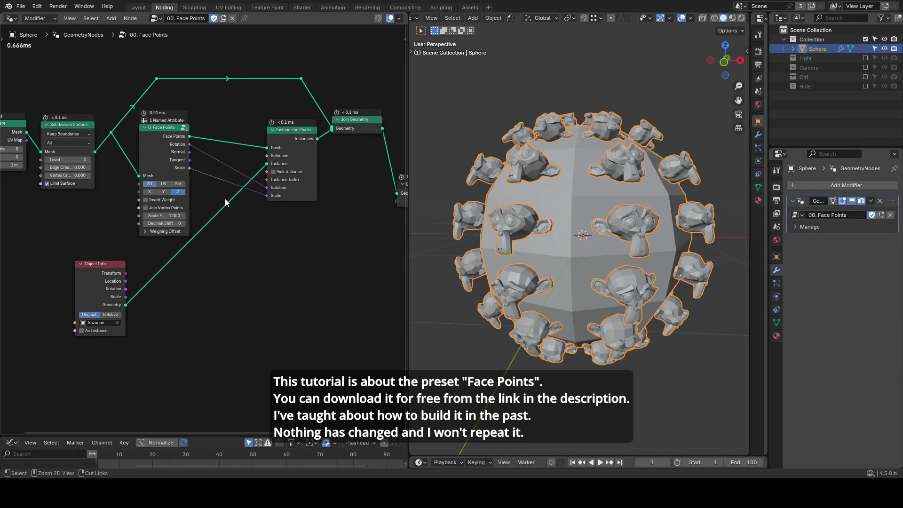
Step: Set the G_Face Points scale factor to 0.900, then try the X and Y alignment axes before returning to Z
mouse_move(165, 213)
left_mouse_down()
mouse_move(188, 213)
mouse_move(167, 216)
left_mouse_up()
left_click(153, 192)
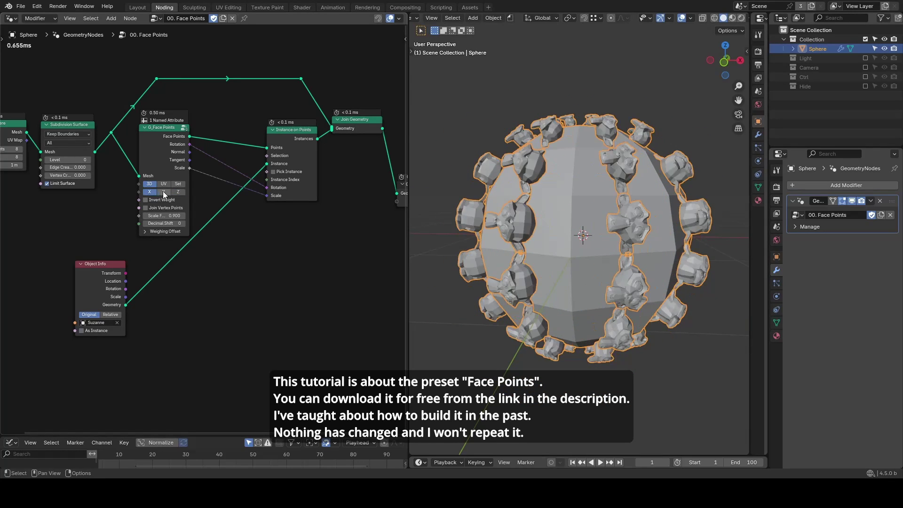
left_click(163, 192)
left_click(178, 192)
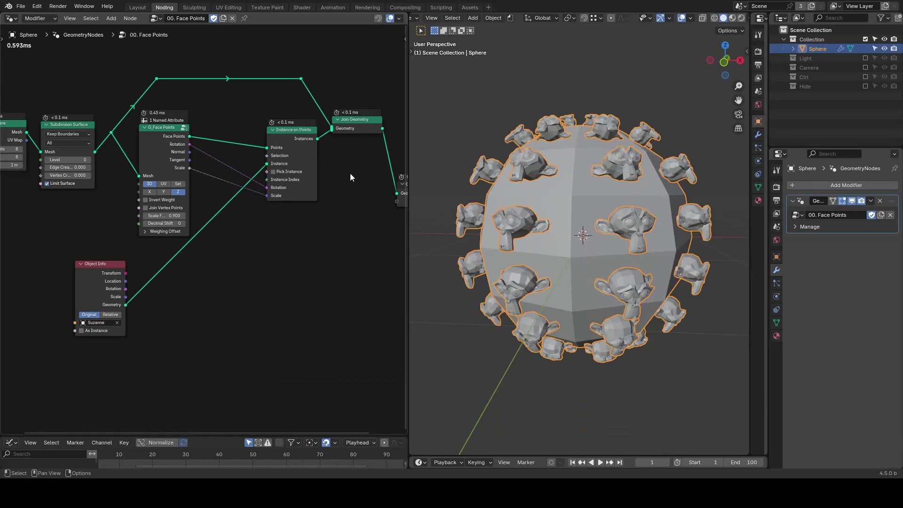
Step: Switch to the 01. Basics node tree and preview the UV Sphere and Mesh to Points outputs, keeping the point mode on Faces
left_click(156, 18)
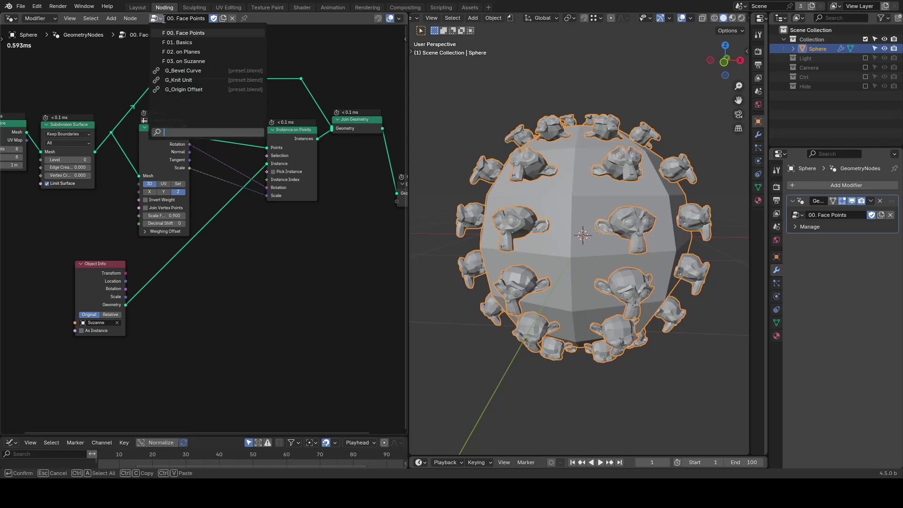
left_click(182, 41)
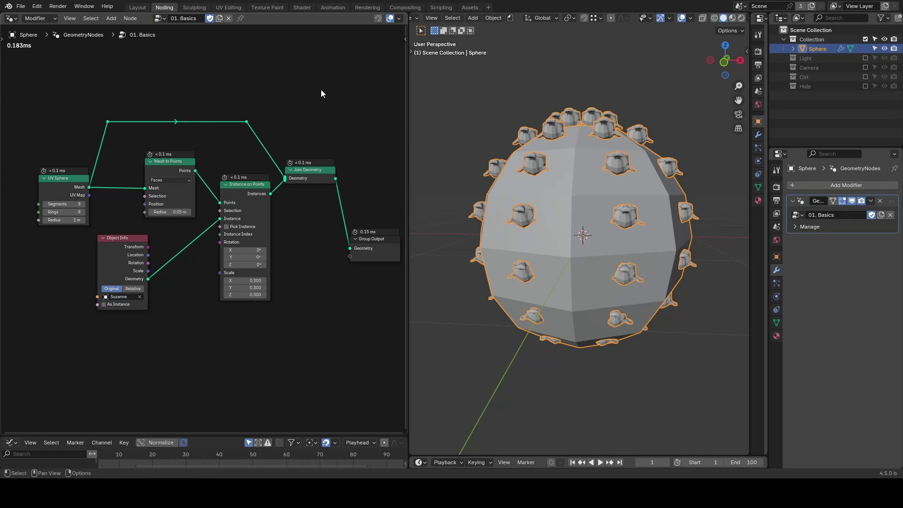
left_click(80, 180, "ctrl+shift")
left_click(163, 167, "ctrl+shift")
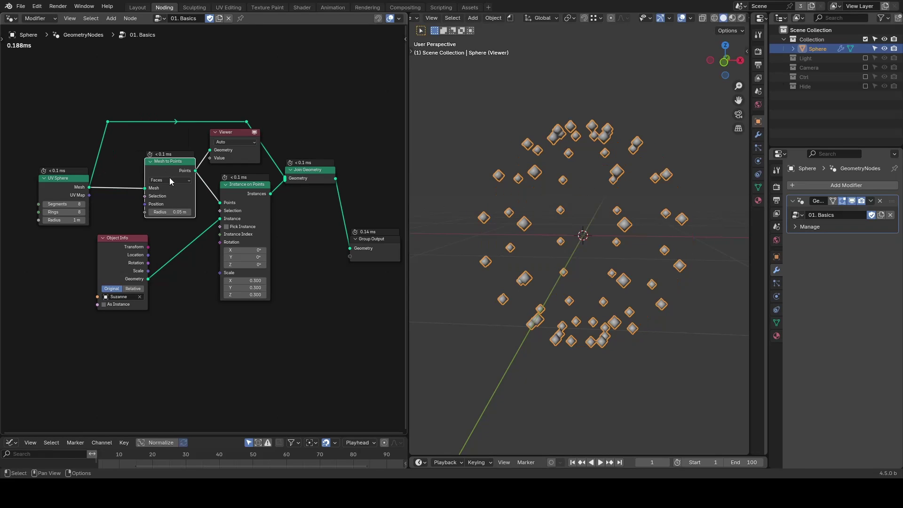
left_click(169, 180)
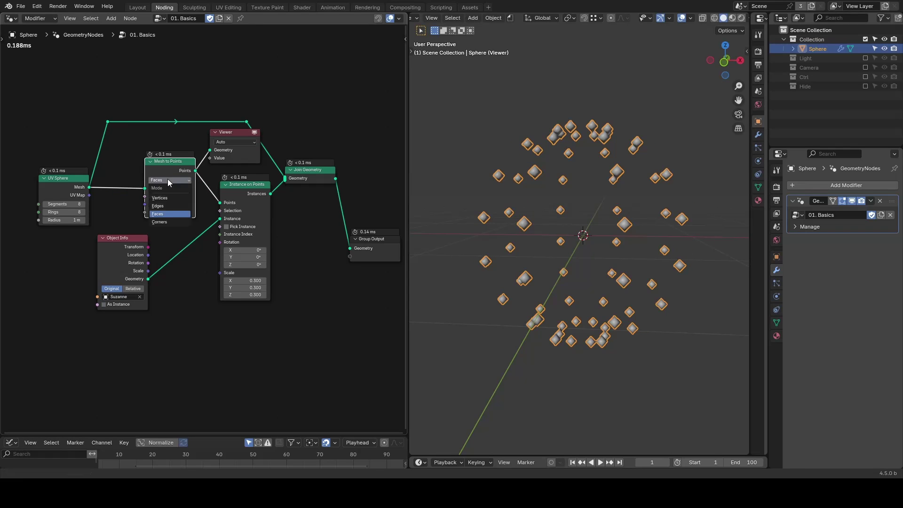
left_click(178, 215)
Step: Preview the Instance on Points output, underline the Object Info node's As Instance option with an annotation, and preview the Join Geometry output
left_click(250, 190, "ctrl+shift")
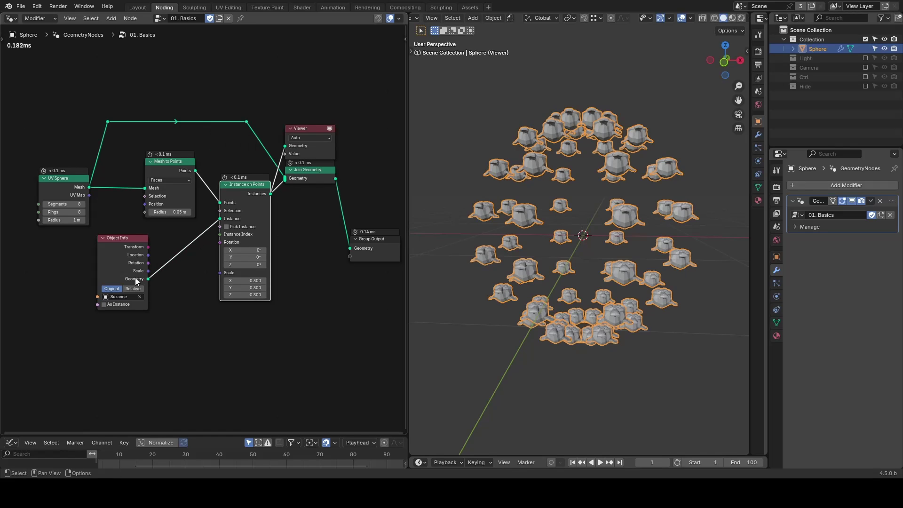
left_click_drag(90, 305, 161, 310)
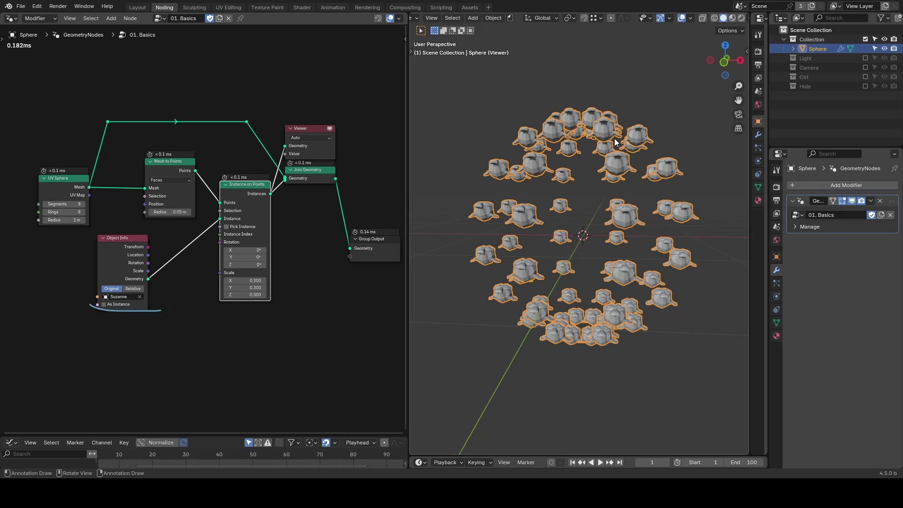
middle_click_drag(577, 237, 444, 189)
left_click(313, 178, "ctrl+shift")
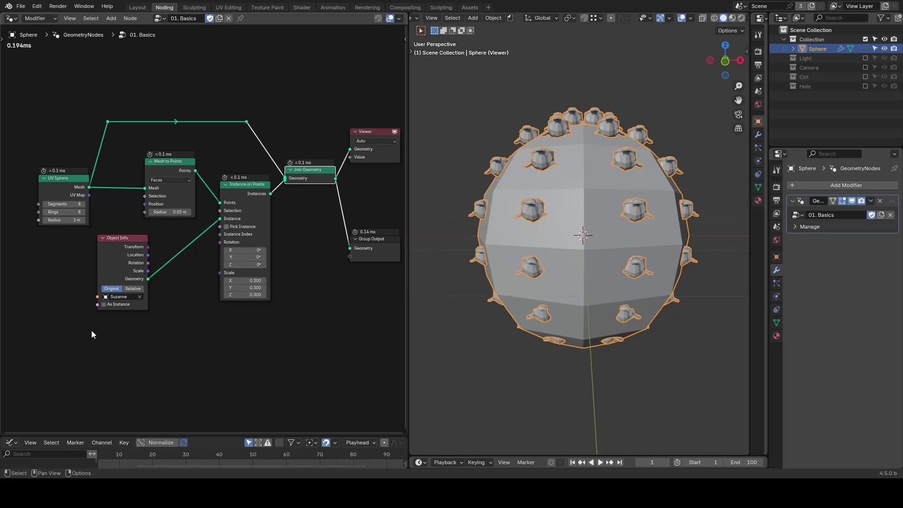
Step: Add an Align Rotation to Vector node below Object Info and connect its output to the Rotation of Instance on Points
key("shift+a")
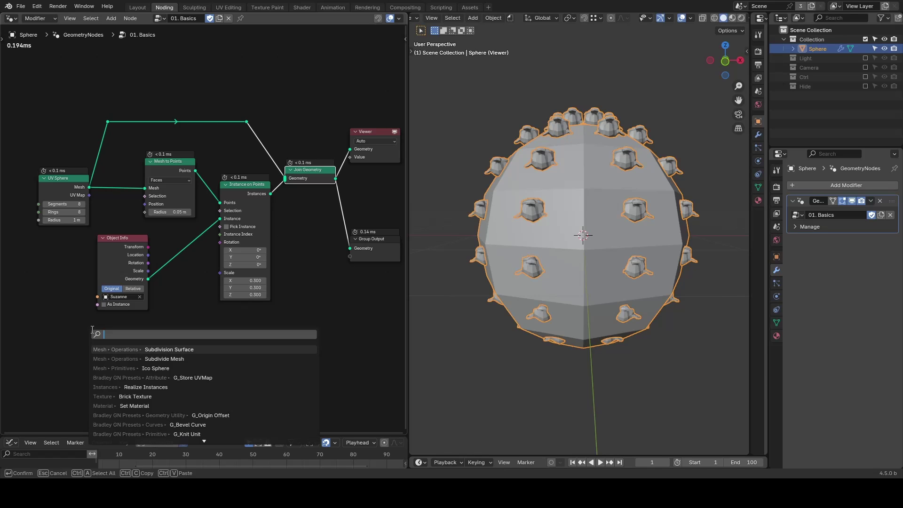
type("align rota")
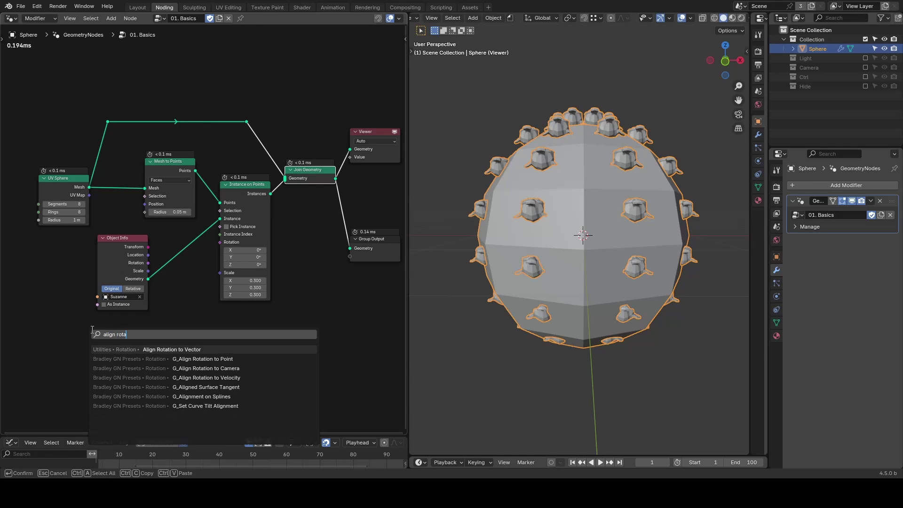
key("Return")
left_click(134, 311)
middle_click_drag(145, 320, 167, 252)
scroll(167, 252, "up", 4)
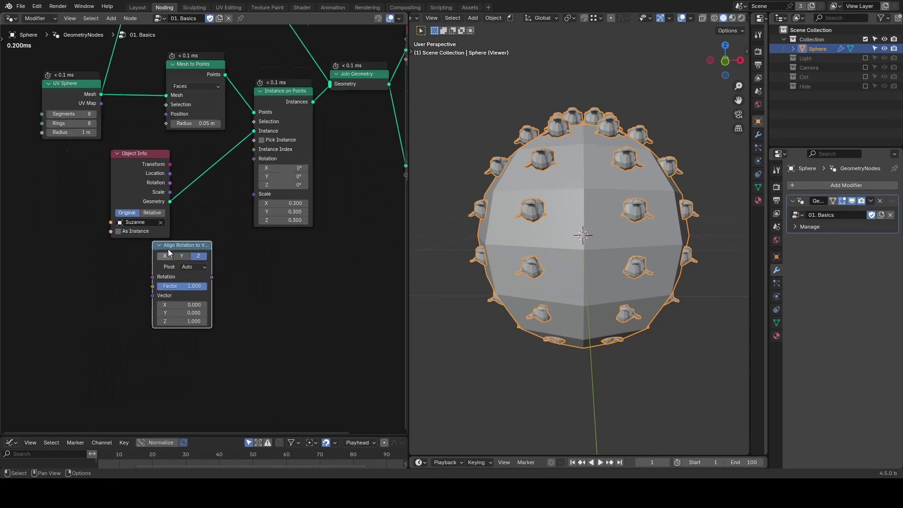
left_click_drag(213, 284, 263, 147)
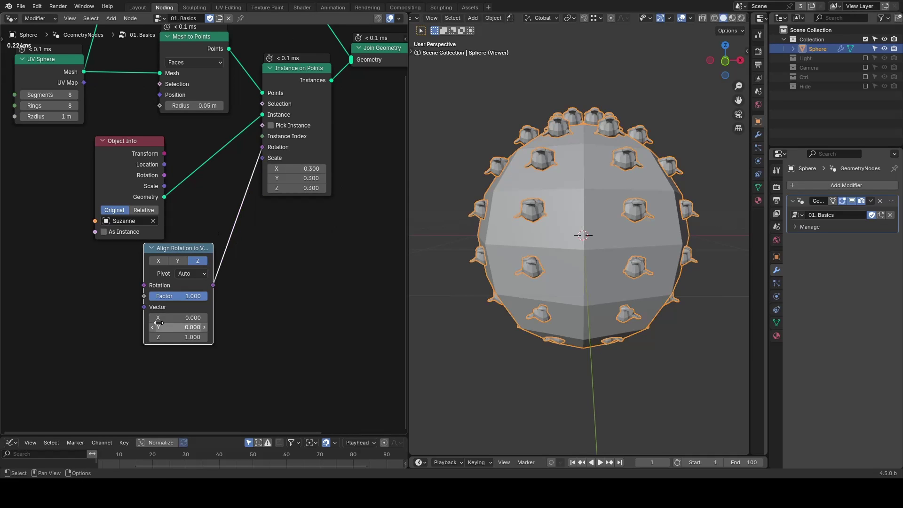
Step: Add a Normal node feeding the Vector input of the Align Rotation to Vector node
left_click_drag(144, 285, 97, 315)
type("normal")
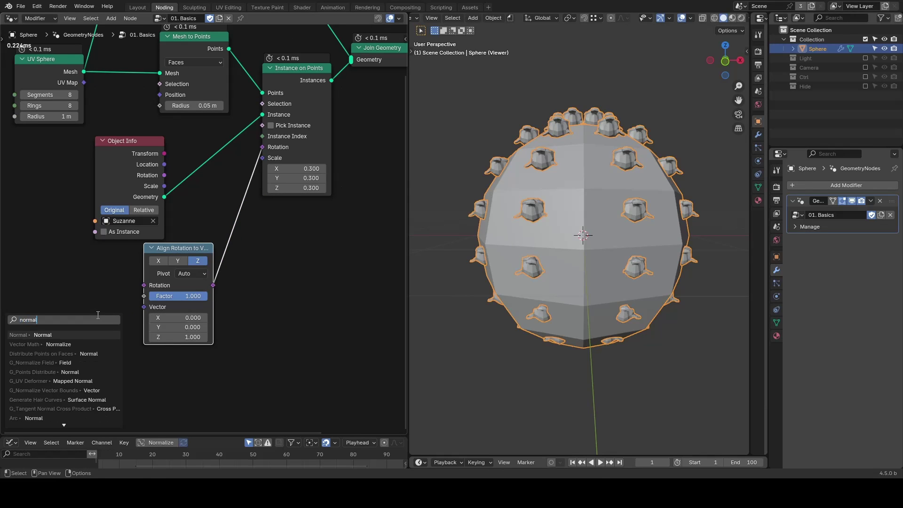
key("Return")
left_click(103, 309)
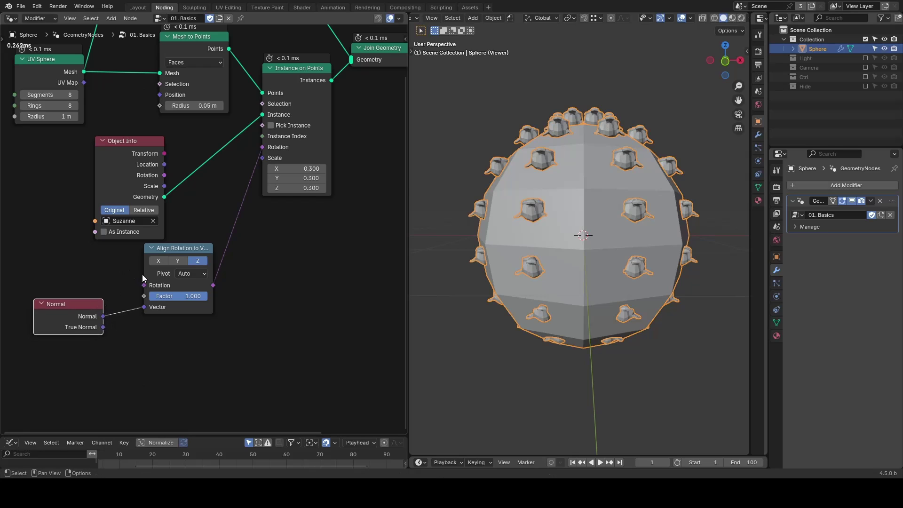
Step: Insert a Capture Attribute node on the link between UV Sphere and Mesh to Points
scroll(142, 275, "down", 5)
middle_click_drag(182, 249, 162, 275)
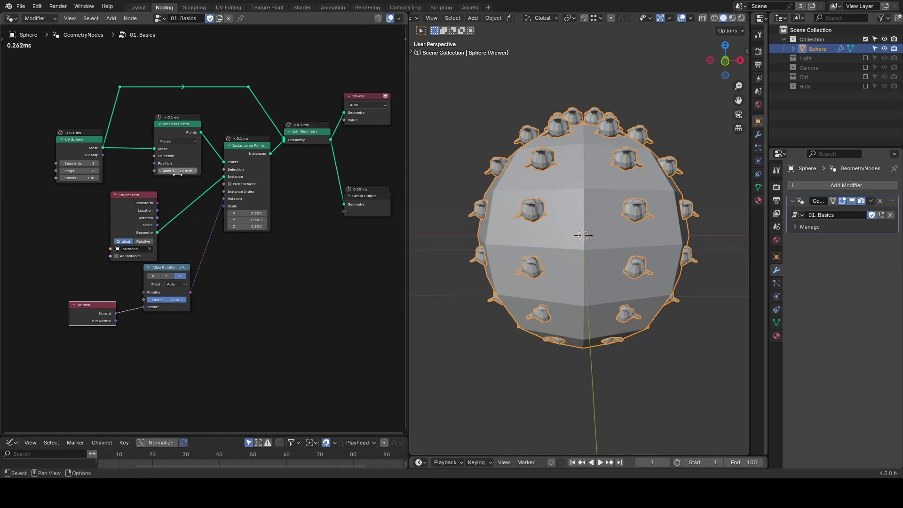
key("shift+a")
type("capture")
key("Return")
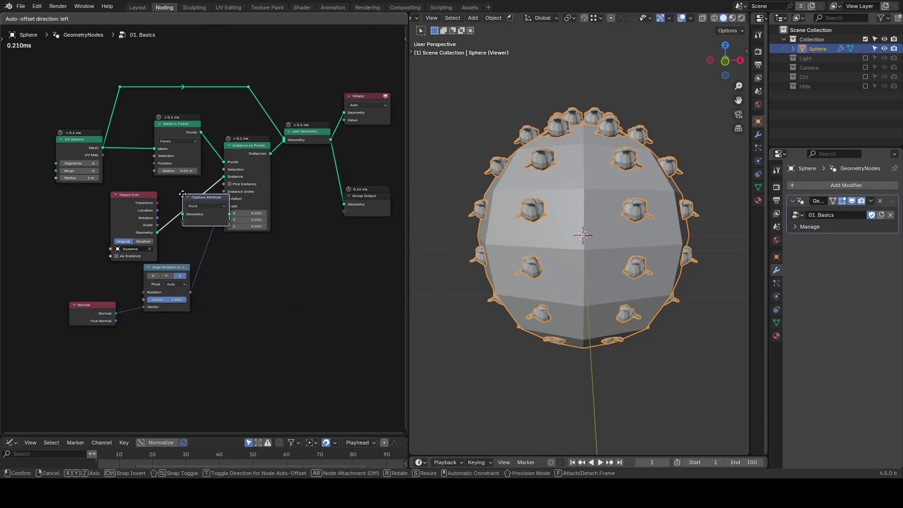
left_click(119, 134)
middle_click_drag(107, 216, 164, 217)
scroll(165, 218, "up", 3)
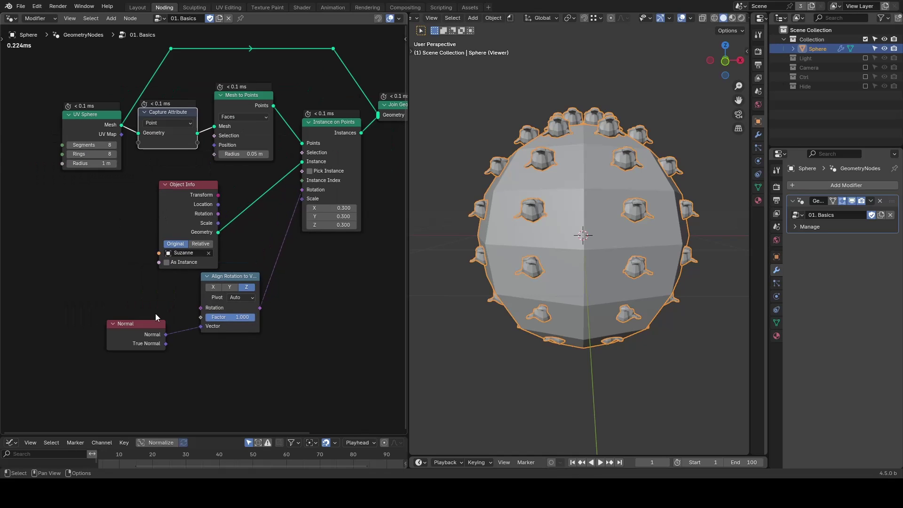
Step: Capture the Normal on the Face domain and connect the captured Normal to the Vector input of Align Rotation to Vector
left_click_drag(155, 324, 140, 143)
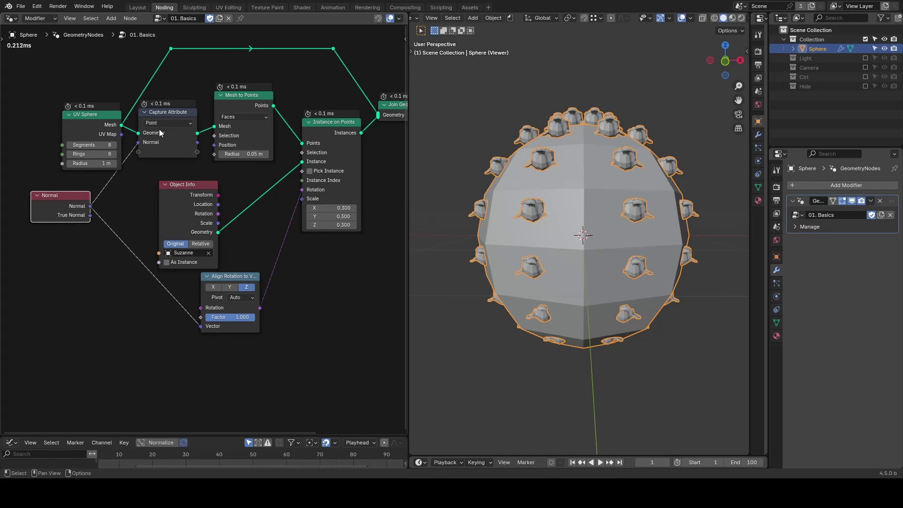
left_click(159, 124)
left_click(164, 162)
left_click_drag(198, 142, 201, 327)
Step: Try the Y axis on Align Rotation to Vector, set it back to Z, and move the node closer to Instance on Points
left_click(229, 287)
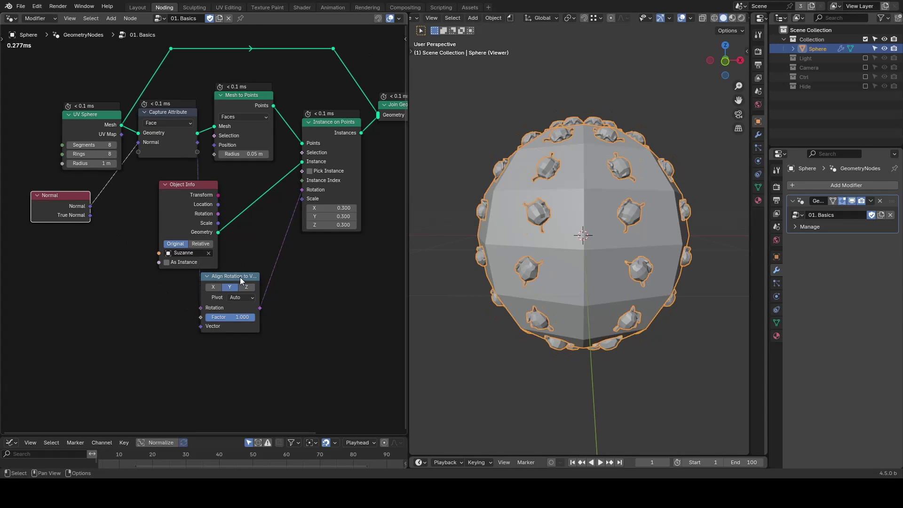
left_click(246, 287)
left_click_drag(234, 276, 252, 264)
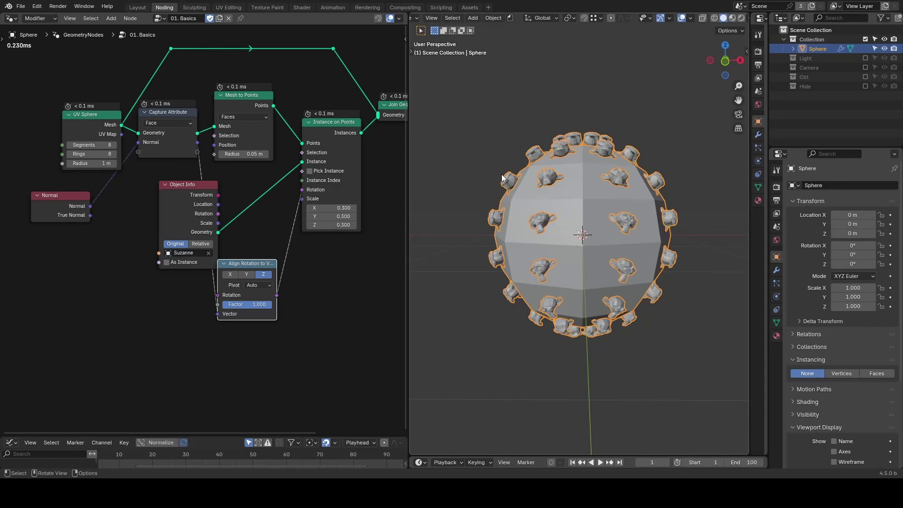
Step: Annotate outward arrows on both sides of the sphere and circle two mirrored monkey heads in its middle row
mouse_move(654, 171)
left_mouse_down()
mouse_move(696, 148)
mouse_move(691, 162)
left_mouse_up()
left_click_drag(473, 165, 493, 177)
left_click_drag(454, 147, 447, 145)
mouse_move(447, 144)
left_mouse_down()
mouse_move(454, 166)
mouse_move(477, 140)
left_mouse_up()
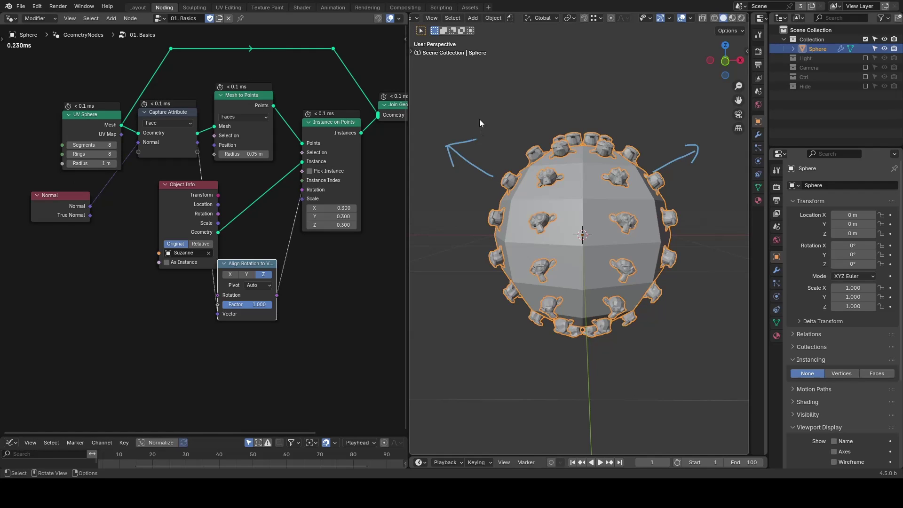
left_click_drag(530, 202, 541, 201)
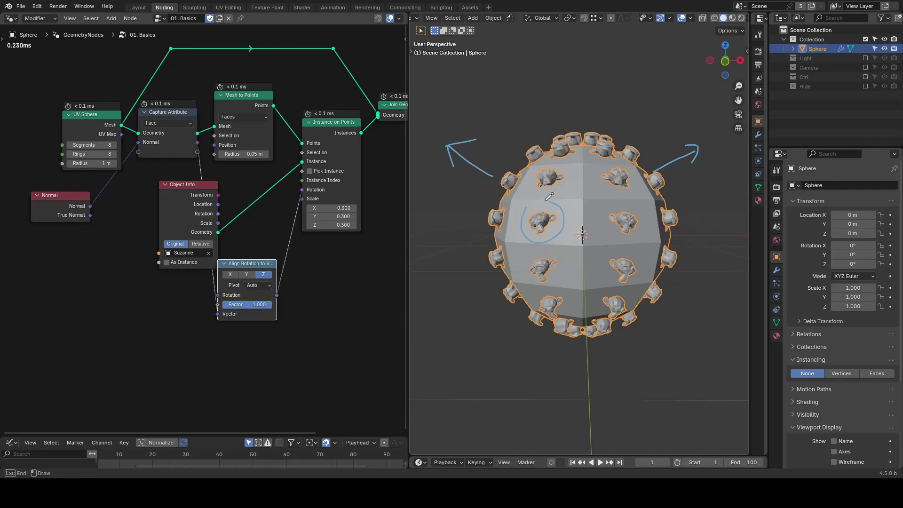
left_click_drag(629, 202, 633, 204)
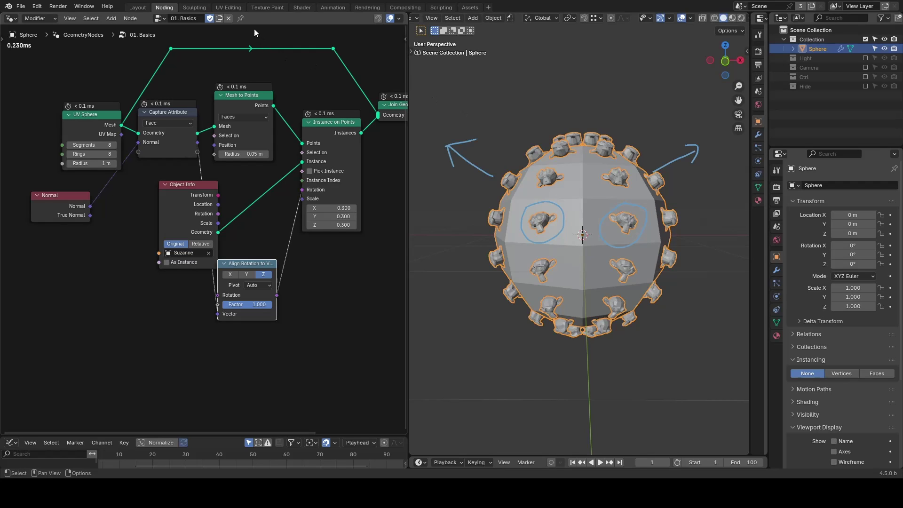
Step: Pin the 01. Basics node tree, cut the link into the Vector input, and move Align Rotation to Vector clear of Object Info
left_click(241, 18)
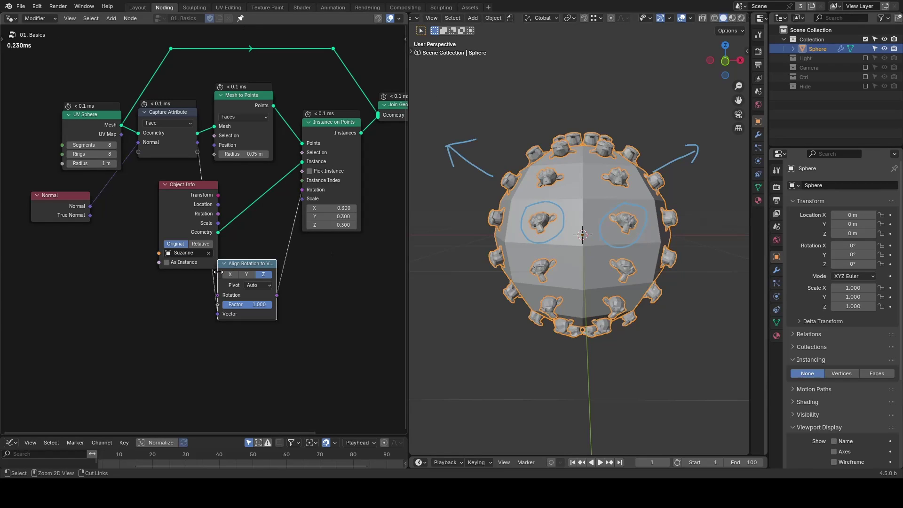
right_click_drag(190, 322, 237, 283, "ctrl")
left_click_drag(237, 269, 202, 292)
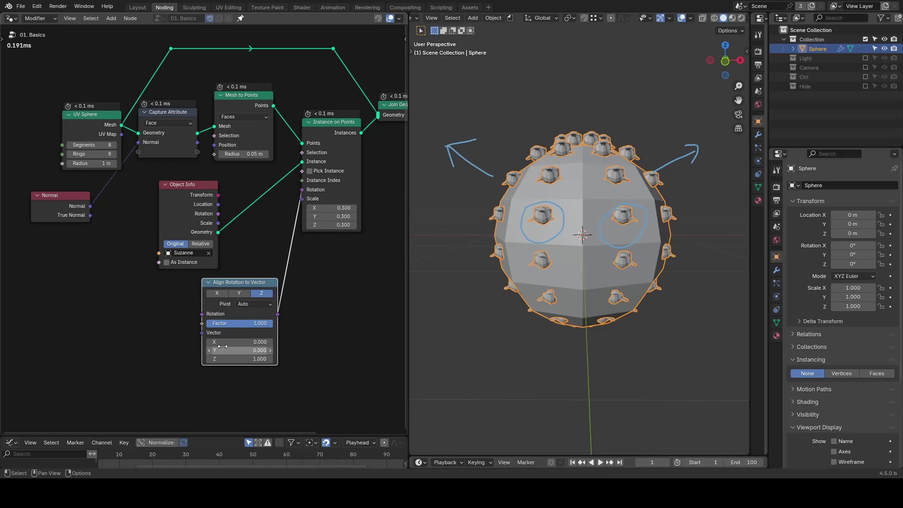
Step: Show only the Ctrl collection, annotate an upward arrow above Suzanne, and erase the older arrows and circles
left_click(866, 39)
left_click(866, 67)
mouse_move(585, 176)
left_mouse_down()
mouse_move(581, 124)
mouse_move(569, 140)
left_mouse_up()
left_click_drag(582, 102, 601, 124)
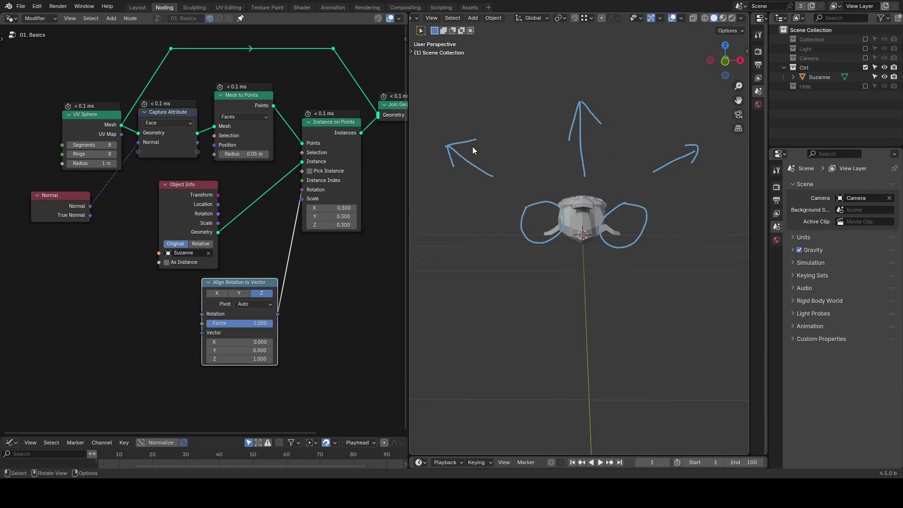
mouse_move(472, 146)
left_mouse_down()
mouse_move(545, 241)
mouse_move(700, 141)
mouse_move(616, 244)
left_mouse_up()
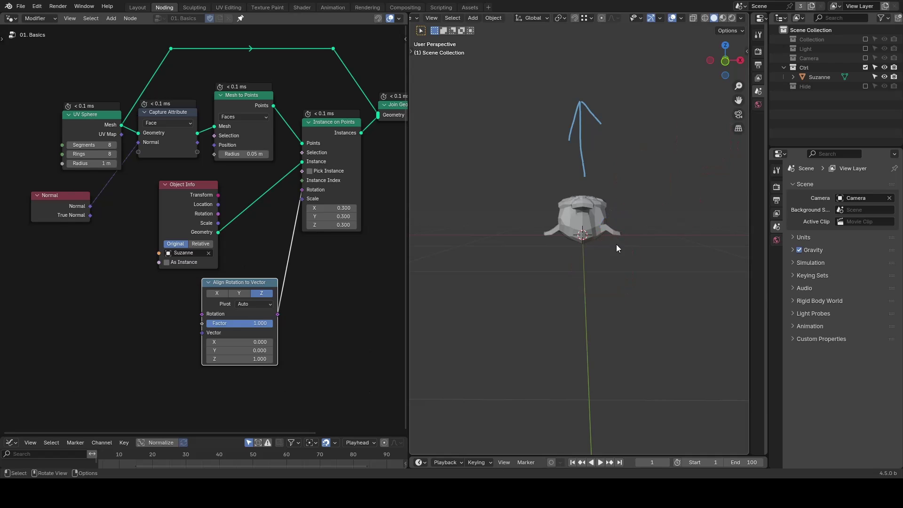
Step: Duplicate Suzanne, move the copy about -1.42 m along X, and rotate it about -79° around Z
left_click(585, 221)
middle_click_drag(626, 221, 626, 268)
key("shift+d")
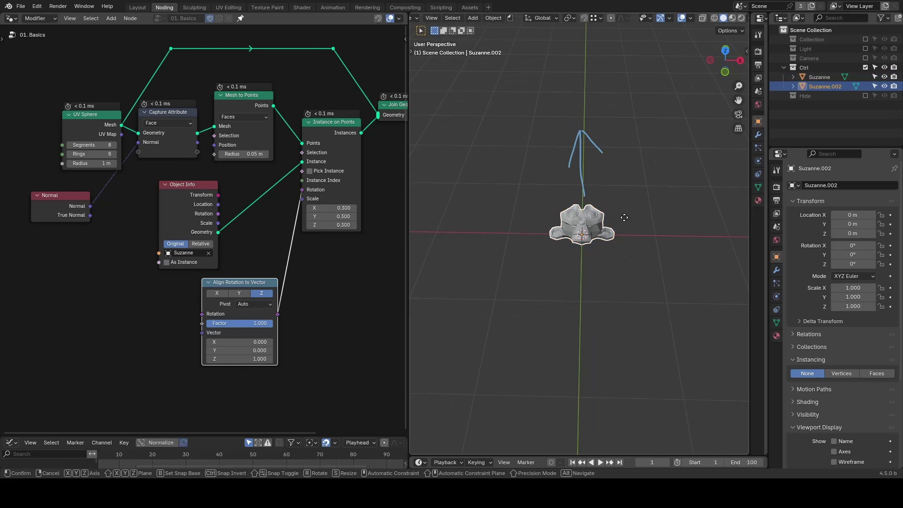
right_click(625, 218)
key("g")
key("x")
left_click(521, 215)
key("r")
key("z")
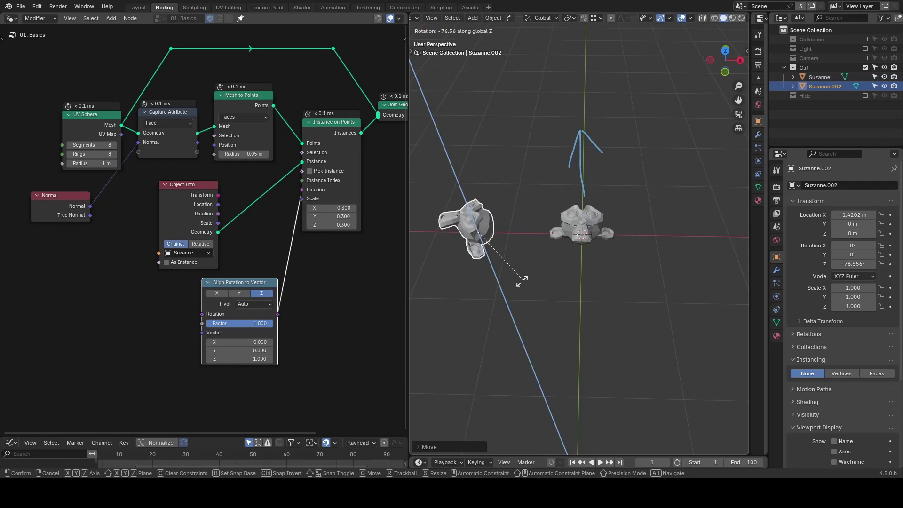
left_click(516, 284)
Step: Duplicate the rotated copy, move it in the XY plane to about X -0.41 m, Y -1.05 m, and turn it to about -204° around Z
key("shift+d")
key("shift+z")
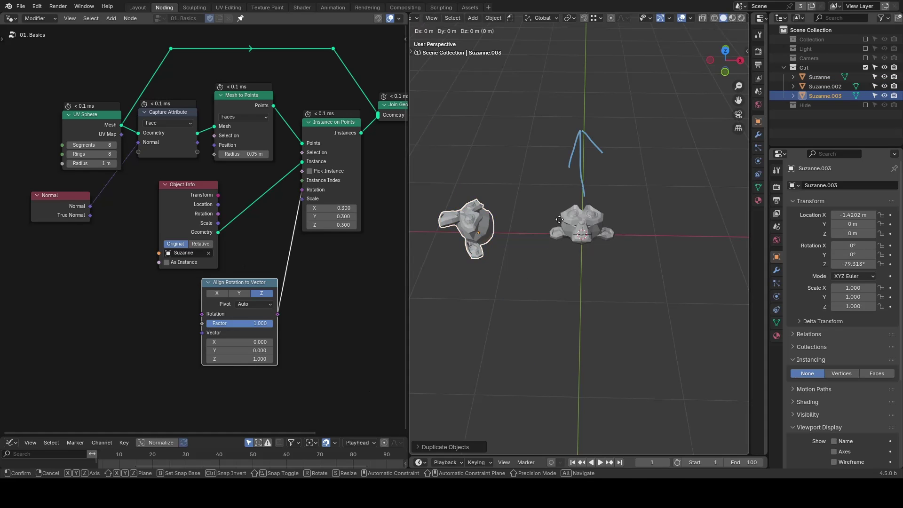
left_click(671, 302)
key("r")
key("z")
left_click(553, 323)
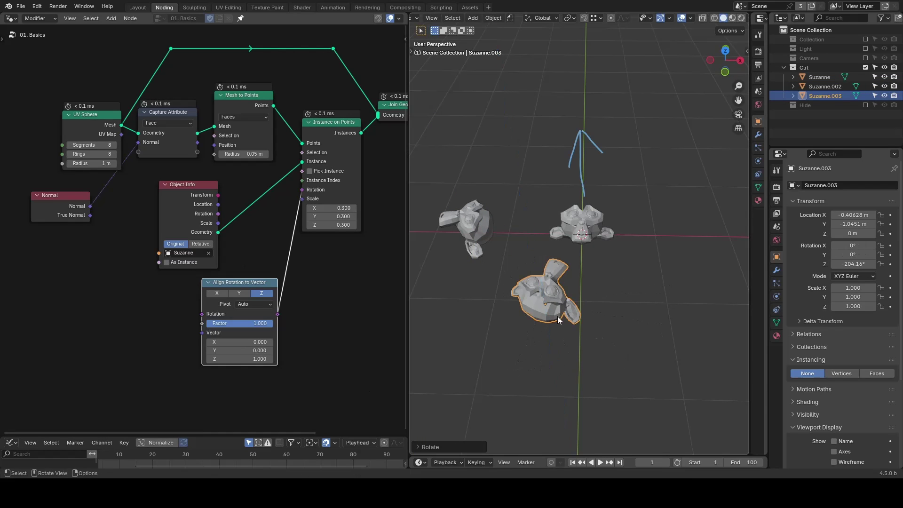
Step: Duplicate the front monkey head, place the copy at about X 0.76 m, Y -0.78 m, and rotate it about -139° around Z
key("shift+d")
left_click(667, 278)
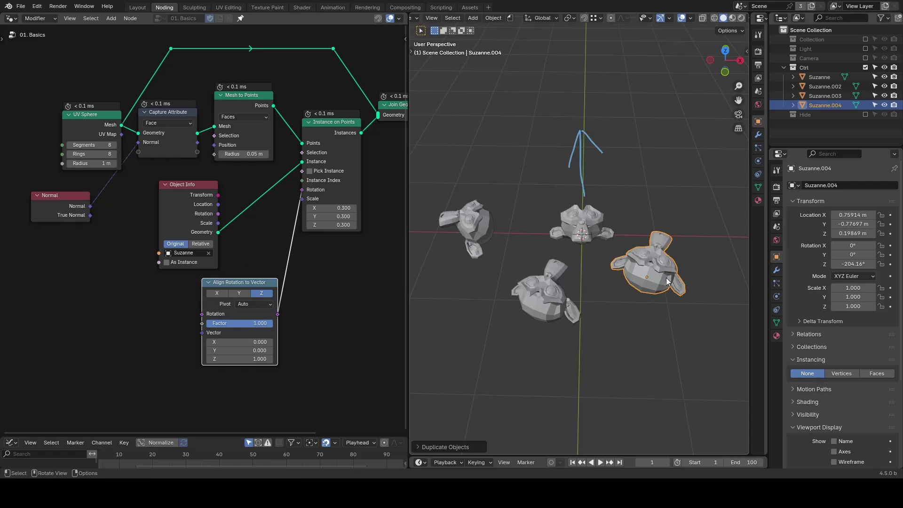
key("r")
key("z")
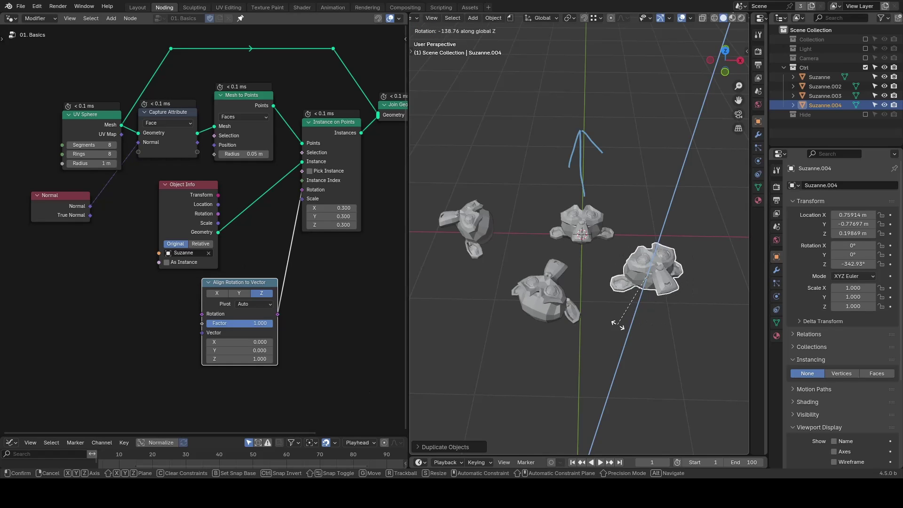
left_click(619, 326)
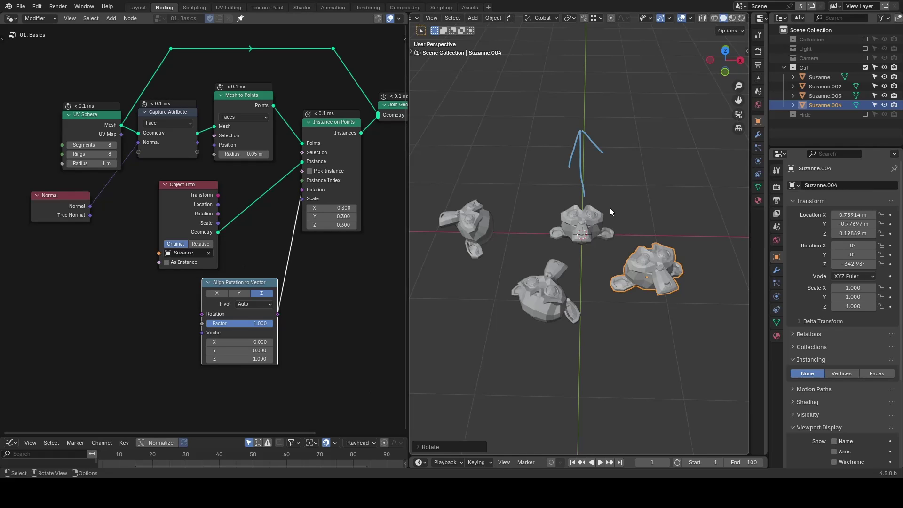
Step: Show Collection instead of Ctrl and link the captured Normal to the Vector input of Align Rotation to Vector
left_click(865, 68)
left_click(866, 39)
middle_click_drag(628, 217, 621, 165)
left_click_drag(193, 146, 205, 336)
Step: Annotate one arrow on each side of the sphere
left_click_drag(527, 231, 496, 258)
left_click_drag(673, 231, 641, 265)
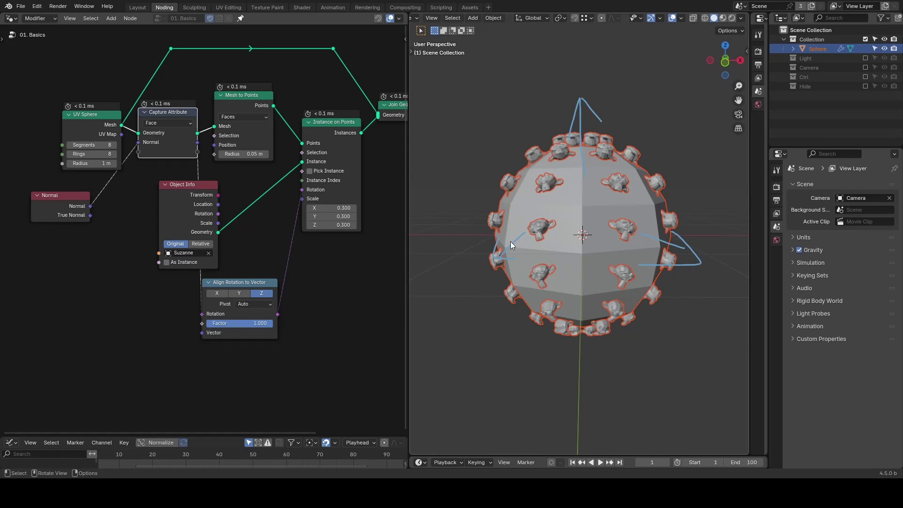
Step: Add an Axes to Rotation node beside Align Rotation to Vector and underline its Primary Axis and Secondary Axis inputs
middle_click_drag(267, 217, 236, 173)
key("shift+a")
type("ax")
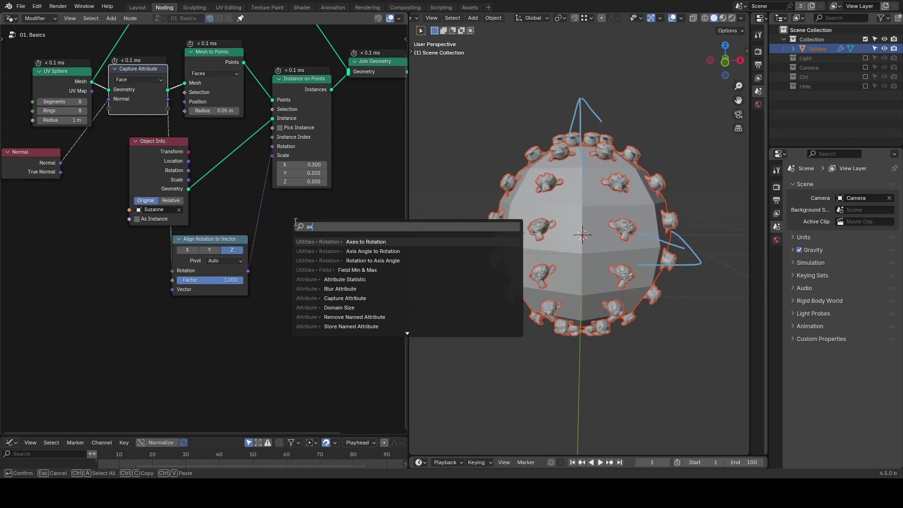
type("es")
key("Return")
left_click(289, 222)
scroll(281, 264, "up", 2)
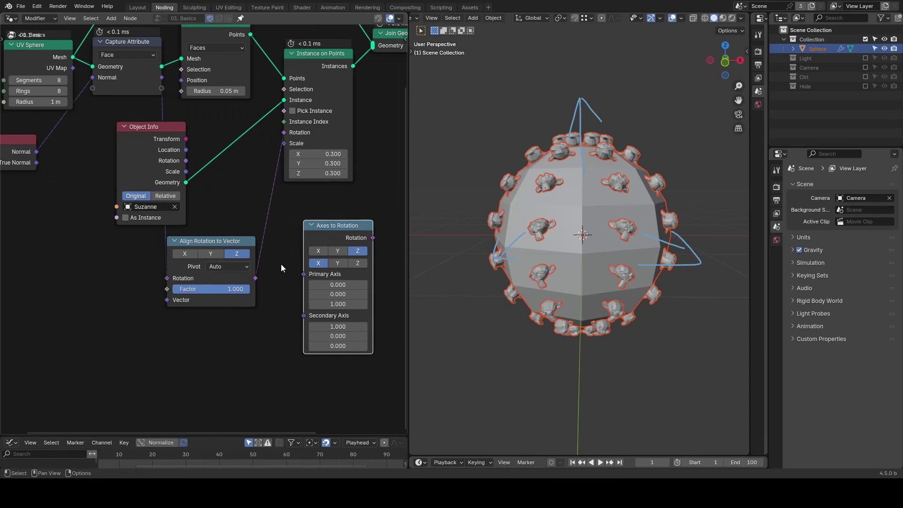
left_click_drag(284, 287, 365, 272)
left_click_drag(281, 333, 366, 313)
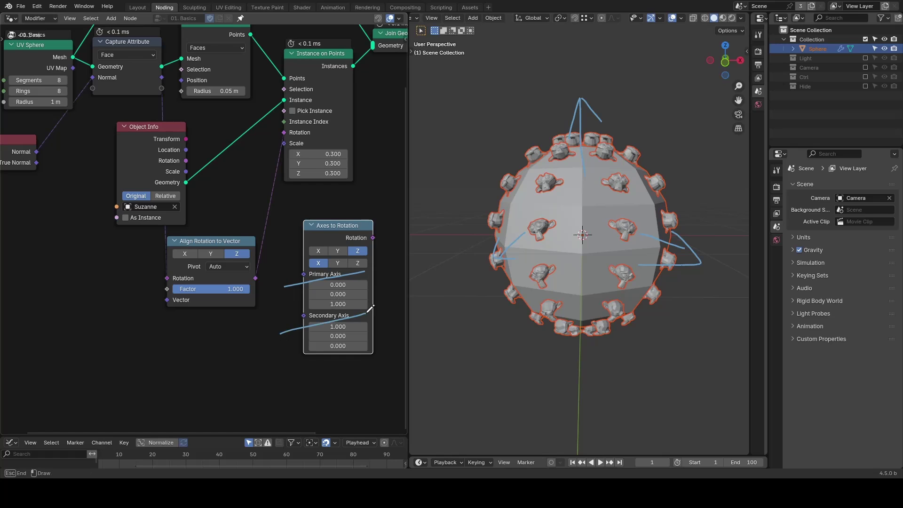
Step: Add a Curve Tangent node and a Normal node below Align Rotation to Vector
middle_click_drag(197, 349, 190, 267)
key("shift+a")
type("curve tan")
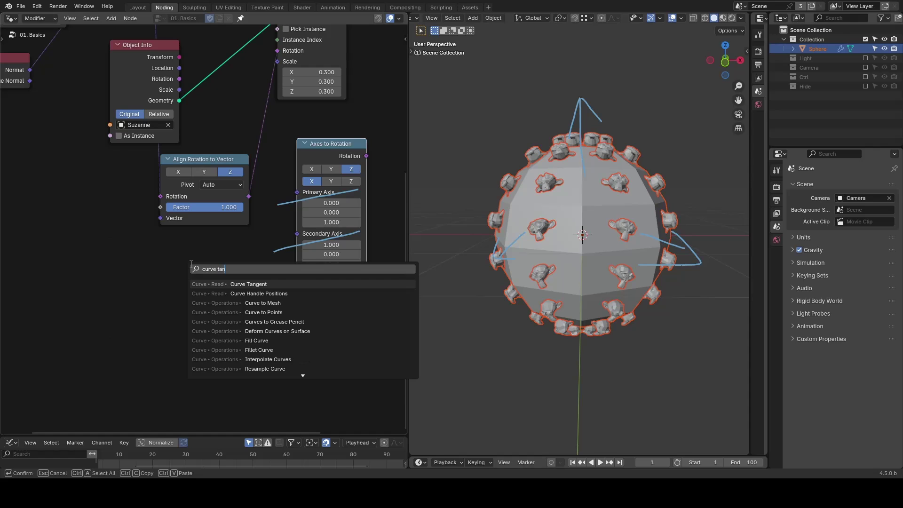
key("Return")
left_click(141, 258)
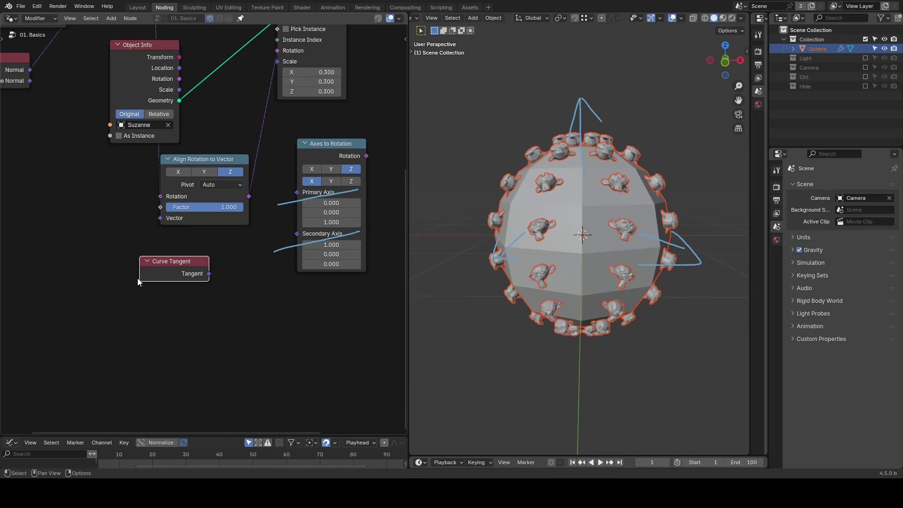
key("shift+a")
type("norm")
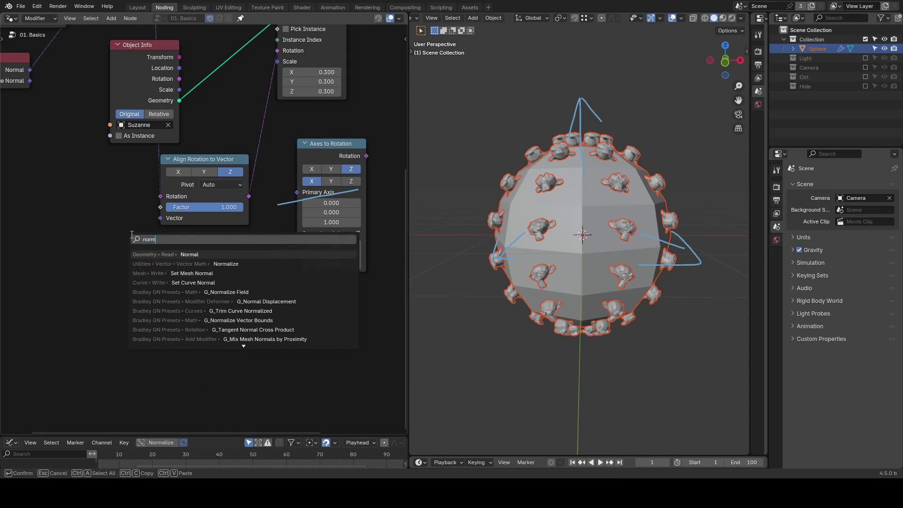
key("Return")
left_click(69, 209)
Step: Link Normal to Primary Axis and Tangent to Secondary Axis, erase the underlines there, and lower the Axes to Rotation node
left_click_drag(139, 227, 306, 193)
left_click_drag(209, 273, 299, 205)
right_click_drag(367, 182, 322, 250)
left_click_drag(332, 159, 323, 232)
Step: Search the available nodes for "mesh tangent"
key("shift+a")
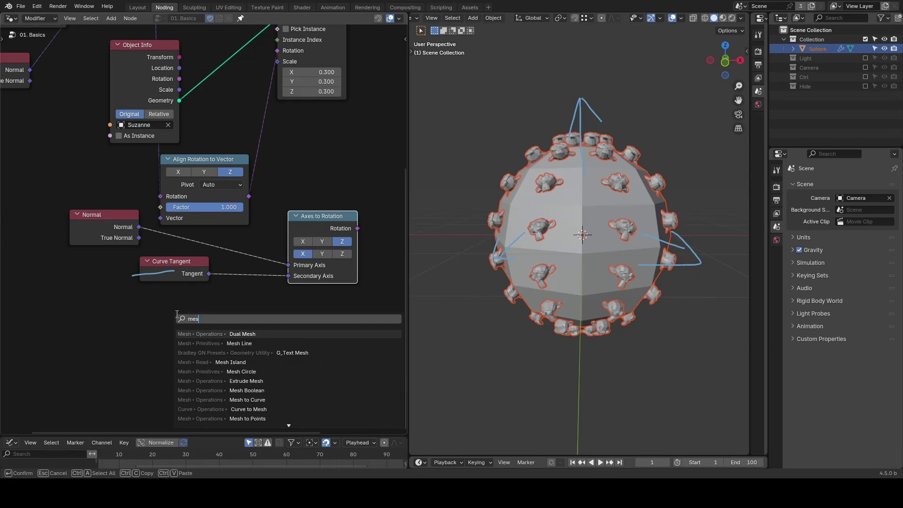
type("mesh tangent")
key("Escape")
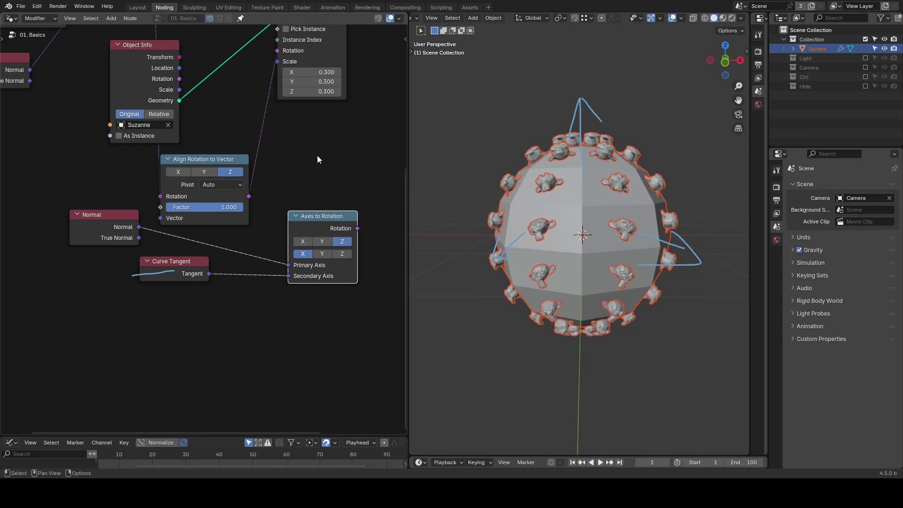
Step: Add Corners of Face and Vertex of Corner nodes side by side below the Curve Tangent node
scroll(318, 156, "down", 2)
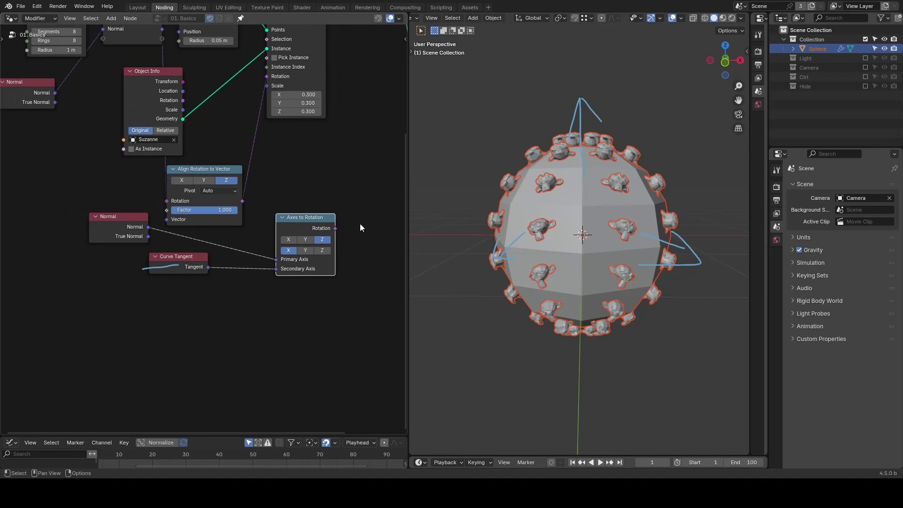
key("shift+a")
type("corner of f")
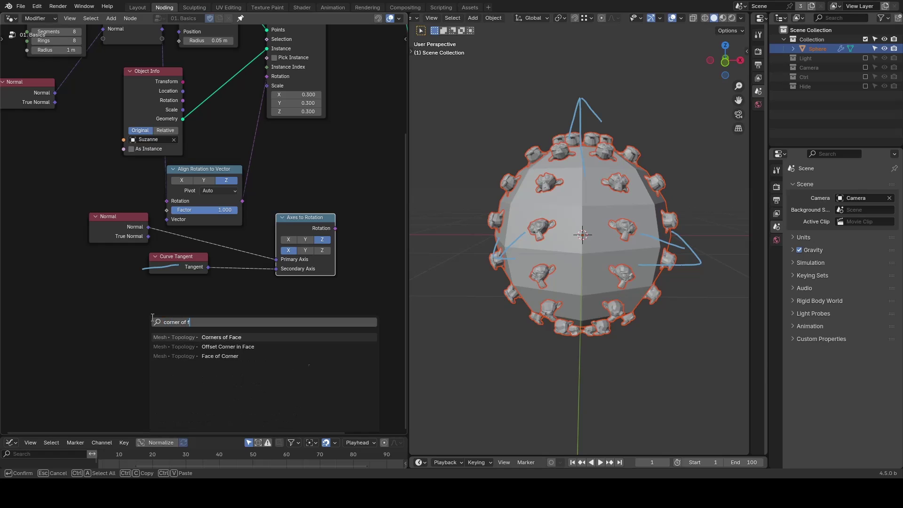
key("Return")
left_click(117, 300)
key("shift+a")
type("vertex of c")
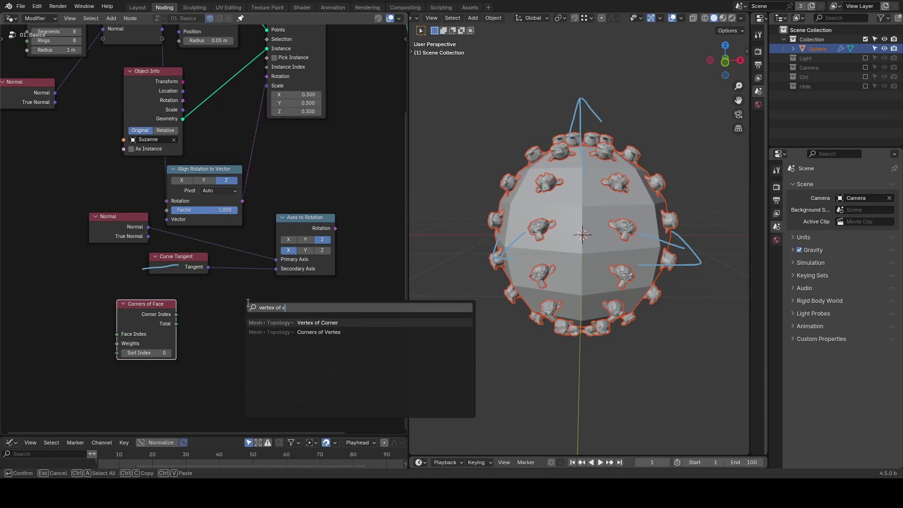
key("Return")
left_click(287, 301)
Step: Add an Edges of Vertex node beside Vertex of Corner and annotate an outline around its Edge Index output
key("shift+a")
type("edg")
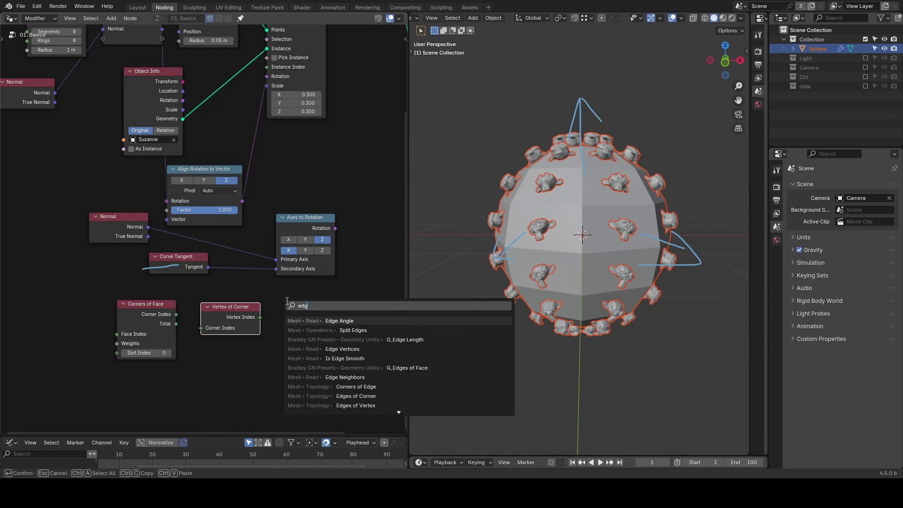
type("es of vert")
key("Return")
left_click(286, 301)
scroll(311, 324, "up", 2)
middle_click_drag(311, 323, 255, 259)
mouse_move(252, 262)
left_mouse_down()
mouse_move(325, 254)
mouse_move(282, 233)
mouse_move(259, 264)
left_mouse_up()
Step: Annotate a small arrow at the sphere's left edge, beside the middle-row monkey head
scroll(541, 224, "up", 1)
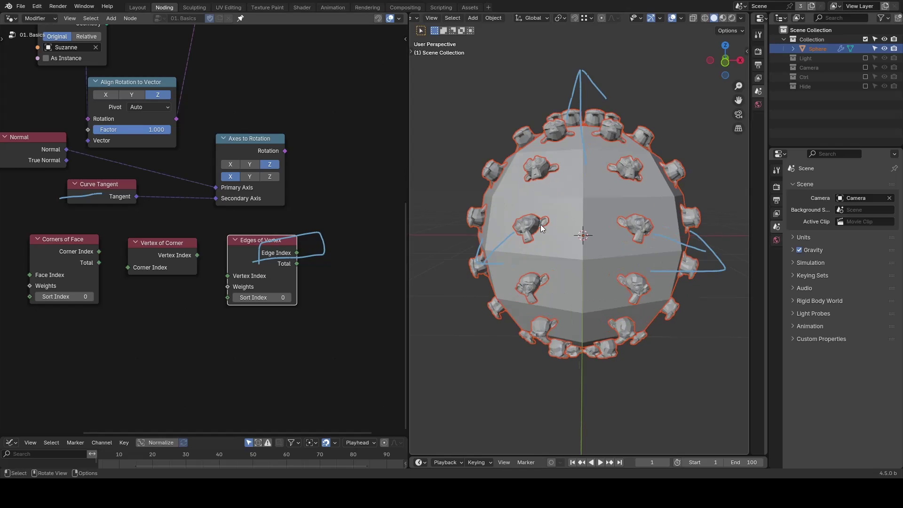
mouse_move(485, 219)
left_mouse_down()
mouse_move(497, 227)
mouse_move(479, 229)
mouse_move(505, 224)
left_mouse_up()
key("Escape")
Step: Underline the Weights inputs of the Corners of Face and Edges of Vertex nodes
middle_click_drag(160, 326, 202, 303)
left_click_drag(57, 271, 131, 268)
left_click_drag(259, 267, 334, 262)
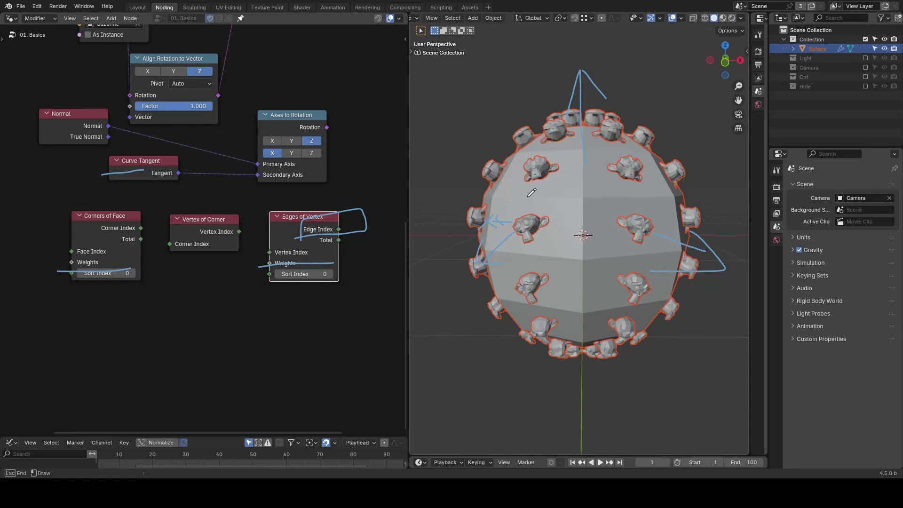
Step: Annotate crosses above and below the left middle monkey head on the front of the sphere
left_click_drag(529, 197, 541, 205)
left_click_drag(538, 196, 530, 204)
left_click_drag(522, 247, 535, 257)
left_click_drag(536, 245, 521, 257)
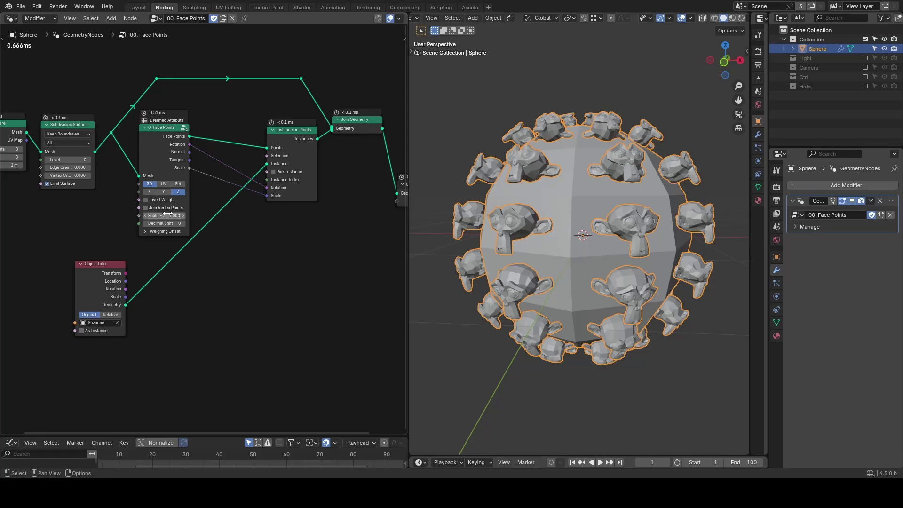
Step: Reduce the G_Face Points scale factor slightly and try its X and Y alignment axes
mouse_move(164, 215)
left_mouse_down()
mouse_move(200, 215)
mouse_move(158, 216)
mouse_move(186, 215)
mouse_move(167, 216)
left_mouse_up()
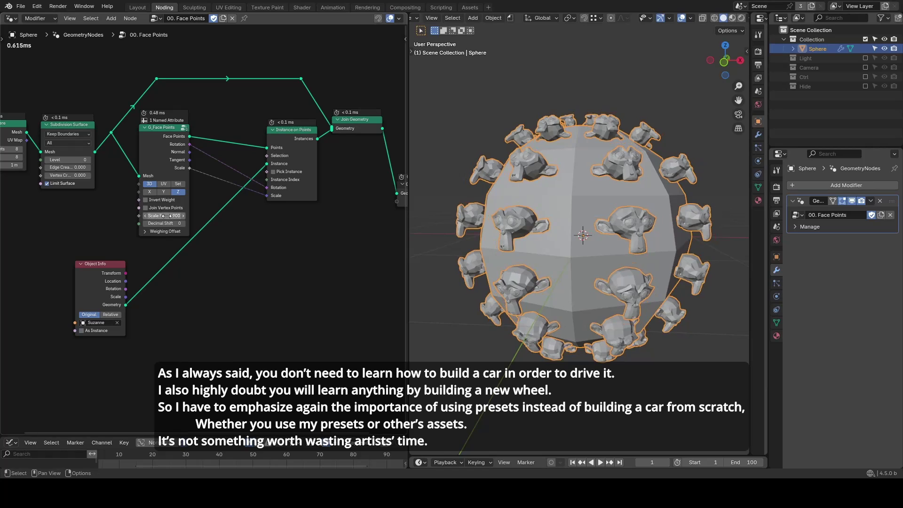
left_click(153, 193)
left_click(164, 192)
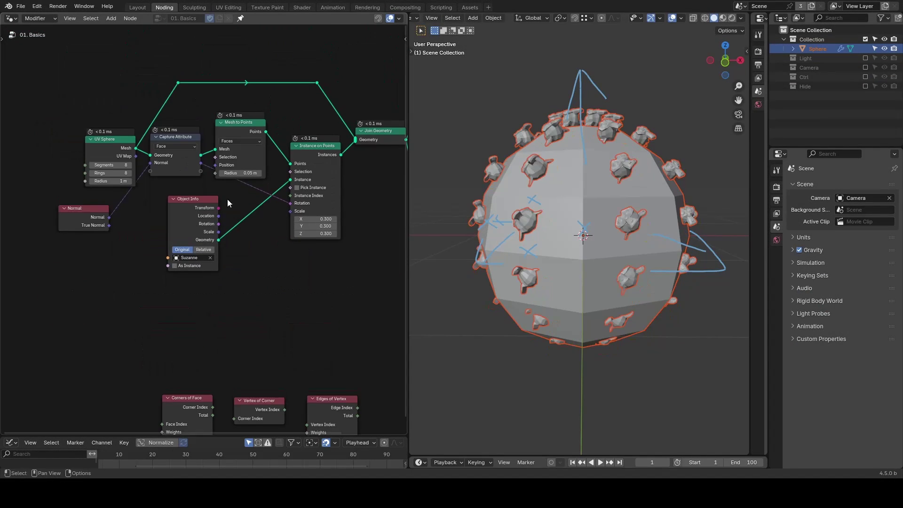
Step: Remove Mesh to Points and Capture Attribute while keeping the mesh link, and delete the Normal node
left_click_drag(252, 111, 164, 163)
key("ctrl+x")
left_click(91, 218)
key("x")
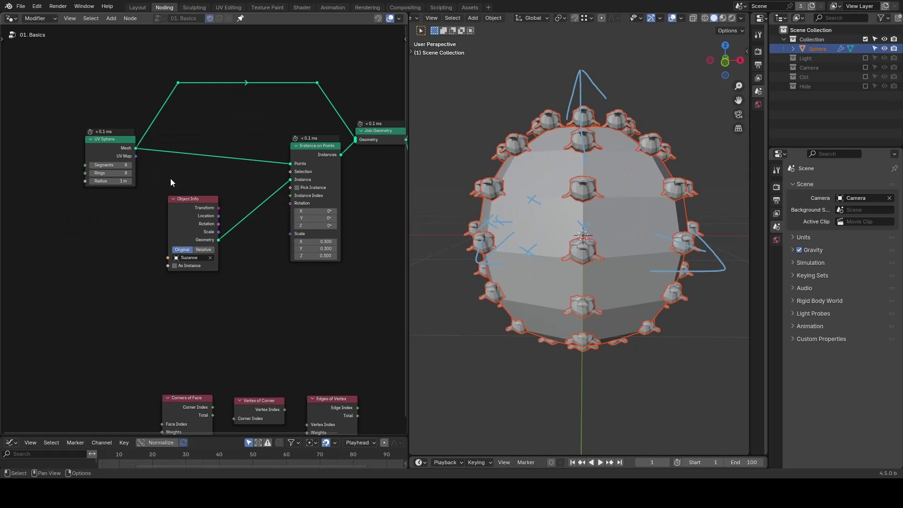
Step: Insert the G_Face Points node group on the link between UV Sphere and Instance on Points
key("shift+a")
type("face points")
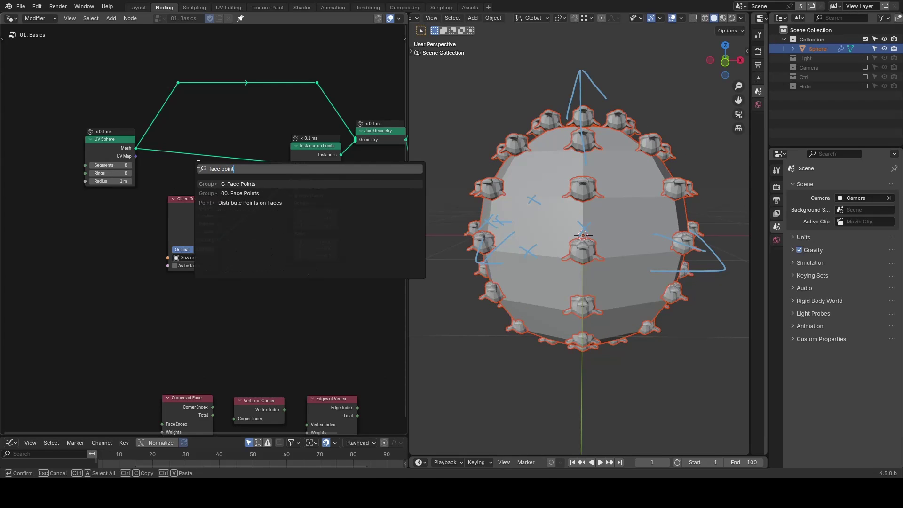
key("Return")
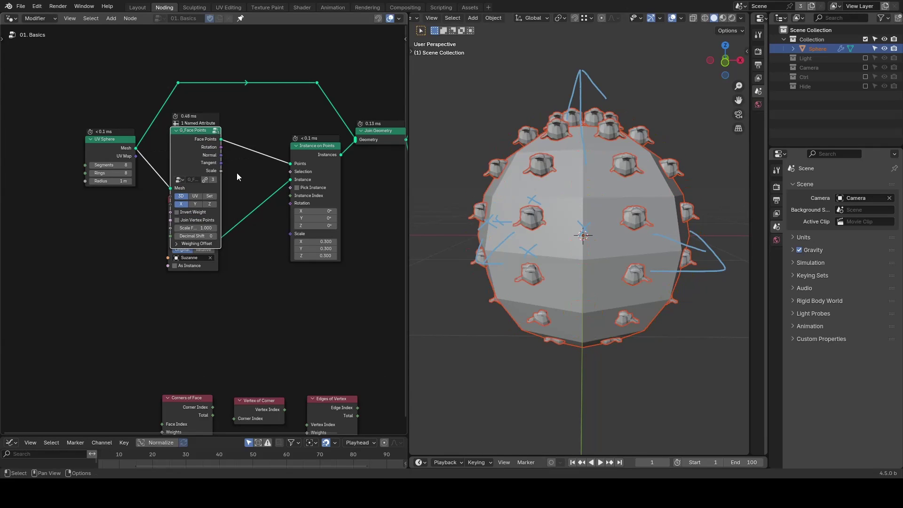
Step: Link the Rotation and Scale outputs of G_Face Points to Instance on Points, and move Object Info clear below it
scroll(237, 177, "up", 2)
left_click_drag(206, 124, 302, 201)
left_click_drag(207, 157, 304, 211)
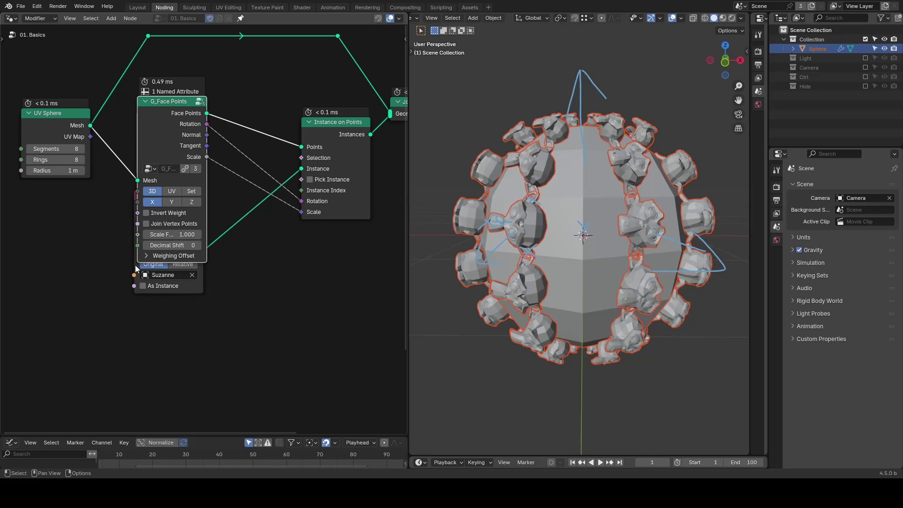
left_click_drag(135, 264, 209, 332)
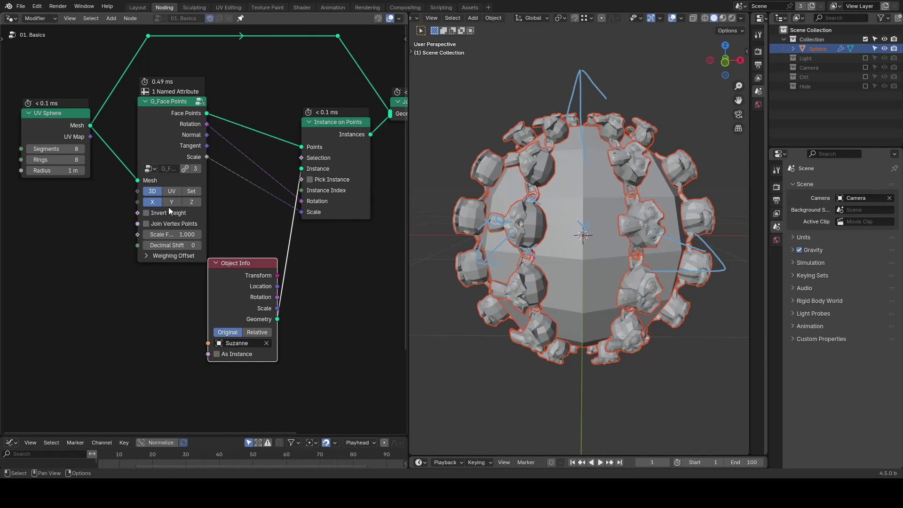
Step: Set the G_Face Points alignment axis to Z and erase the annotations around the sphere
left_click(192, 202)
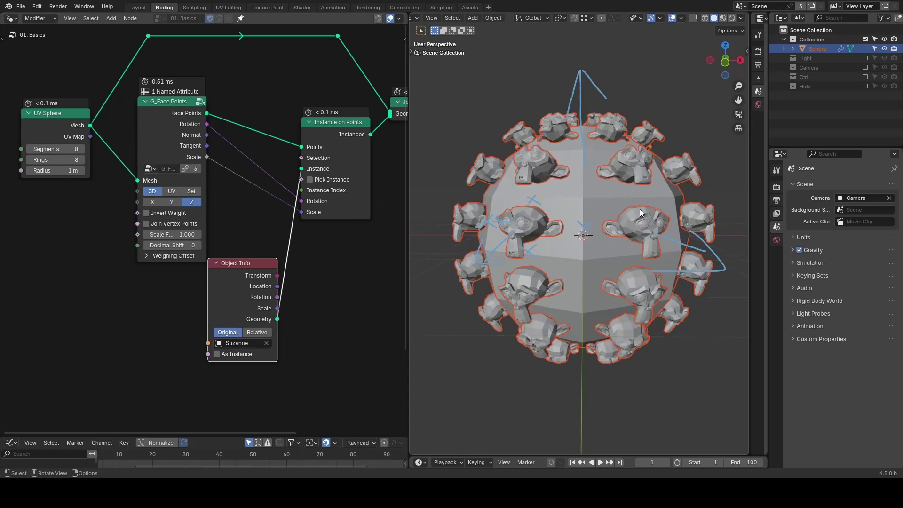
mouse_move(631, 84)
right_mouse_down()
mouse_move(508, 250)
mouse_move(696, 230)
right_mouse_up()
mouse_move(558, 246)
middle_mouse_down()
mouse_move(635, 219)
mouse_move(541, 250)
mouse_move(541, 259)
mouse_move(627, 219)
mouse_move(609, 219)
mouse_move(529, 261)
mouse_move(587, 238)
mouse_move(588, 258)
middle_mouse_up()
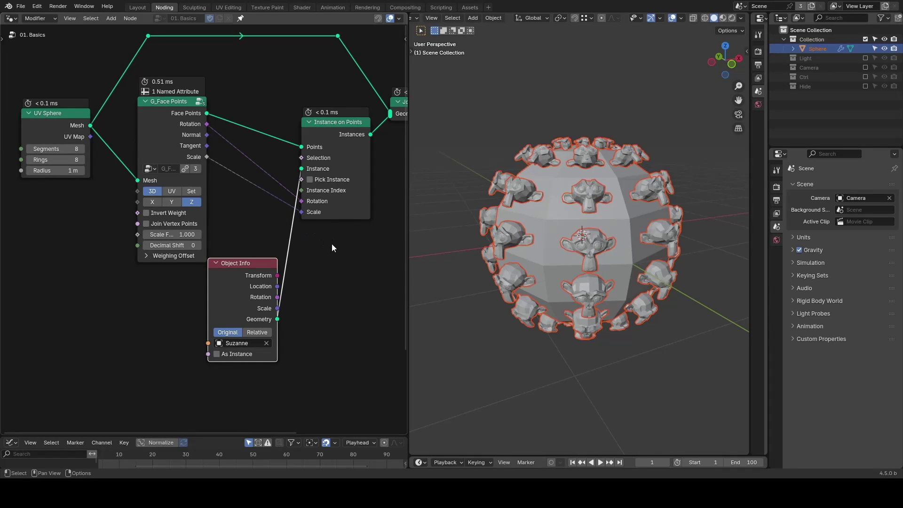
Step: Underline the Weights inputs of Corners of Face and Edges of Vertex, and annotate crosses on two upper sphere faces
middle_click_drag(324, 321, 284, 156)
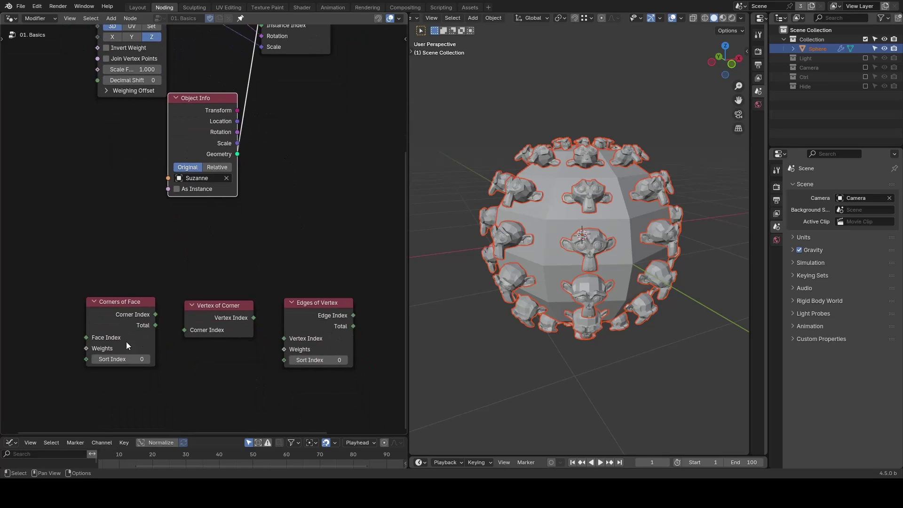
left_click_drag(70, 355, 139, 350)
left_click_drag(284, 351, 335, 350)
scroll(562, 230, "up", 1)
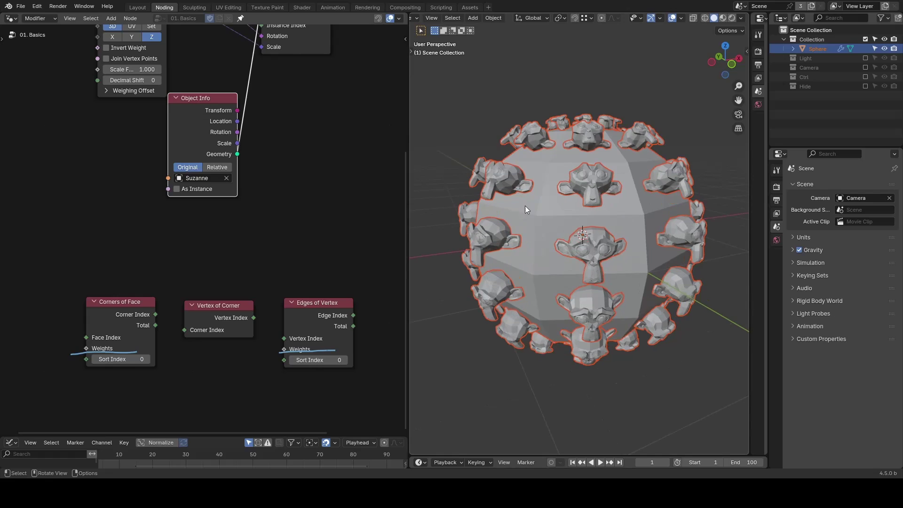
left_click_drag(580, 210, 594, 217)
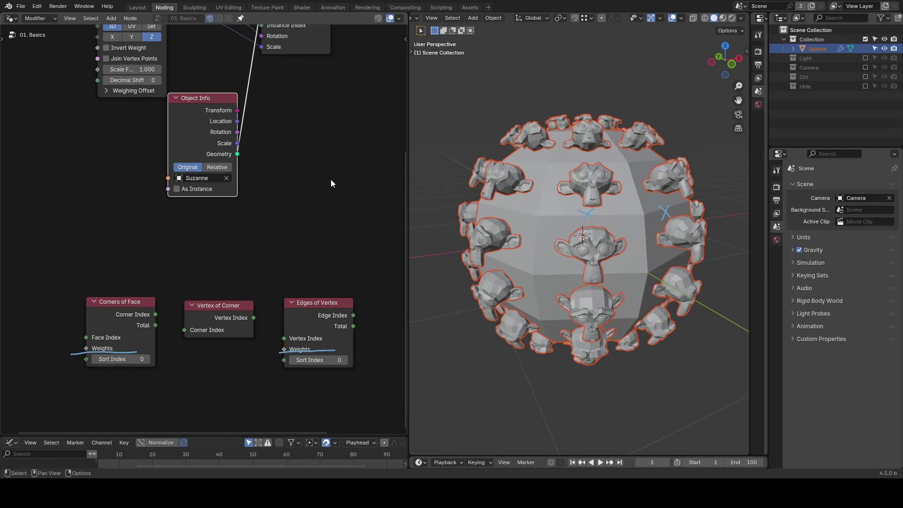
Step: Unpin the current node tree and switch the sphere to the "02. on Planes" node group
middle_click_drag(317, 138, 350, 305)
scroll(348, 295, "up", 1)
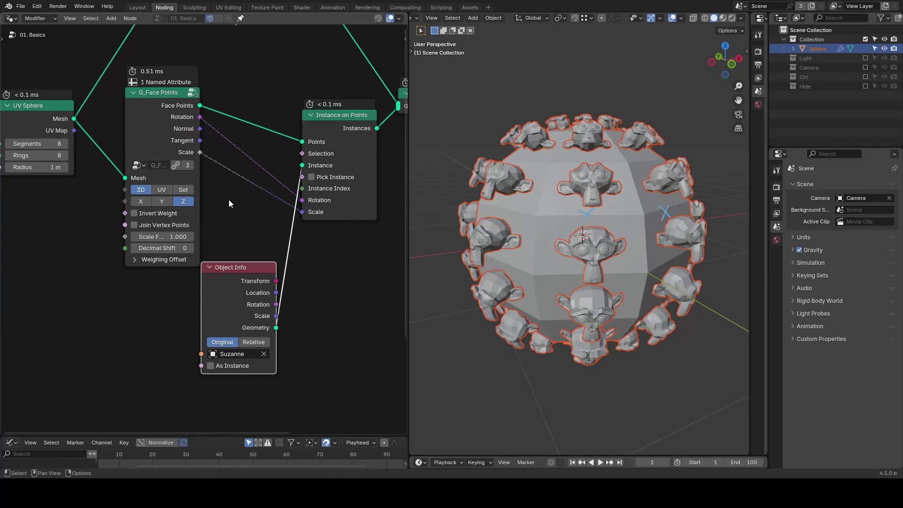
key("ctrl+z")
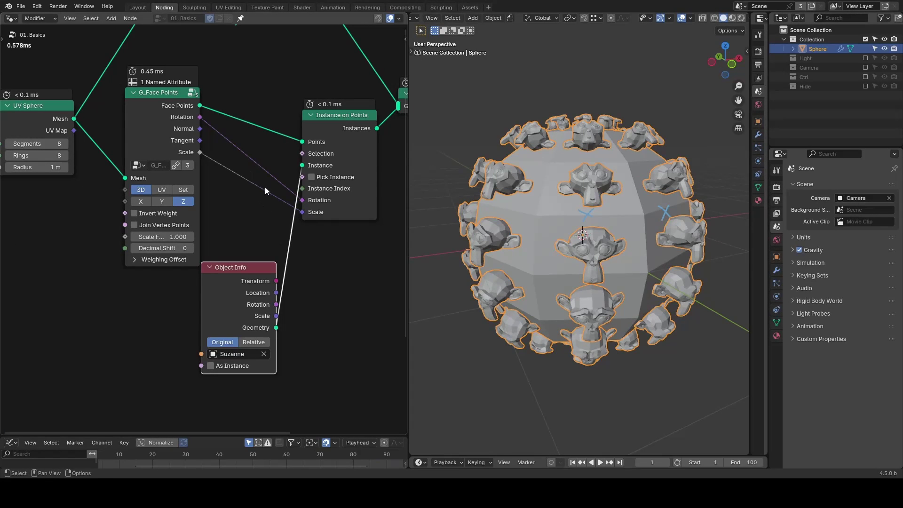
left_click_drag(99, 204, 158, 189)
left_click(241, 19)
left_click(159, 18)
left_click(190, 52)
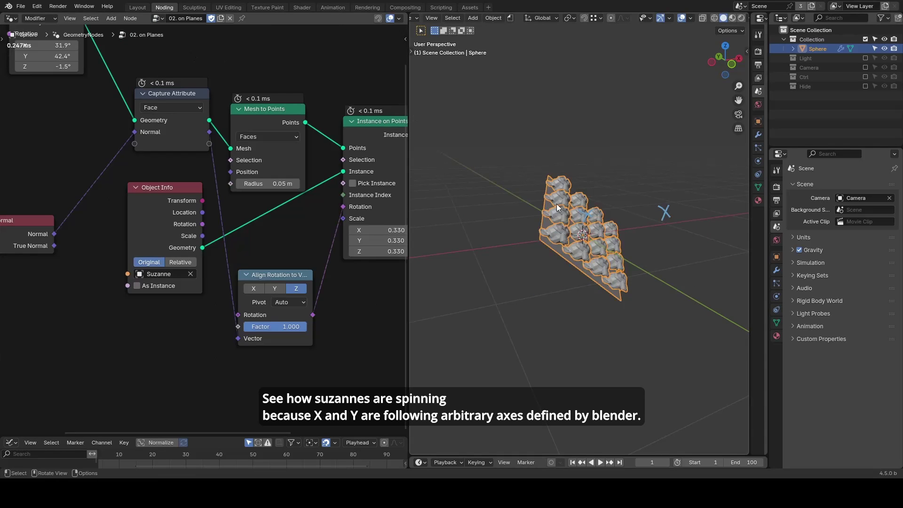
Step: Annotate a curved arrow beside the plane of monkey heads and set the plane's Z rotation to -56°
left_click_drag(472, 227, 478, 267)
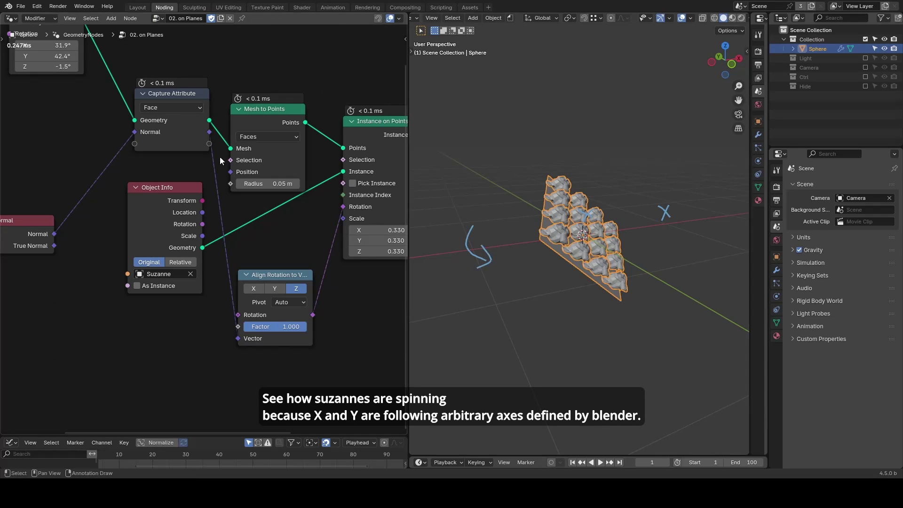
mouse_move(59, 66)
left_mouse_down()
mouse_move(35, 66)
mouse_move(47, 66)
left_mouse_up()
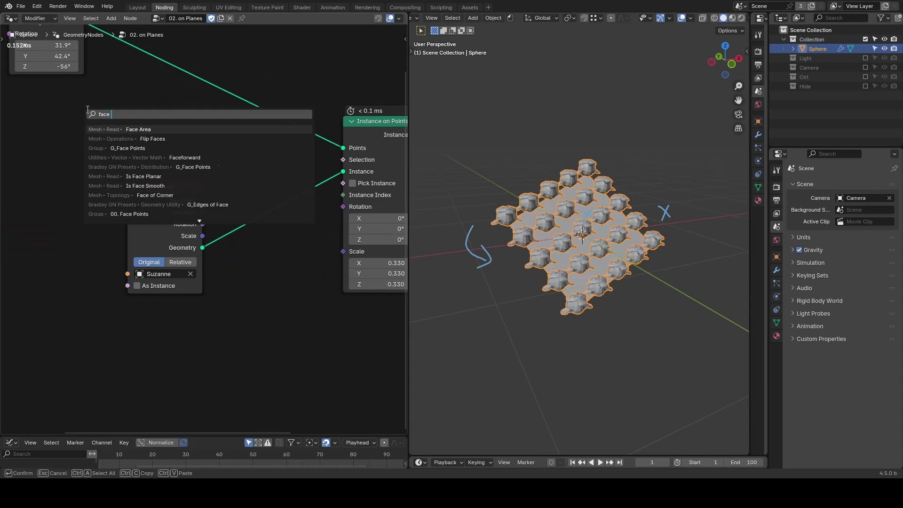
Step: Insert G_Face Points before Instance on Points, link their Rotation sockets, and annotate a large arrow beside the plane
left_click(176, 78)
left_click_drag(251, 107, 343, 206)
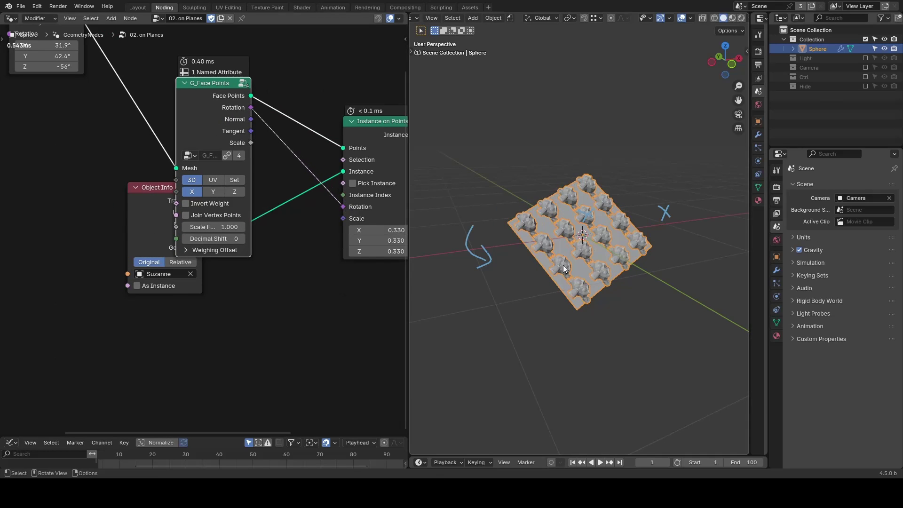
middle_click_drag(563, 265, 567, 295)
mouse_move(582, 340)
left_mouse_down()
mouse_move(652, 275)
mouse_move(658, 311)
left_mouse_up()
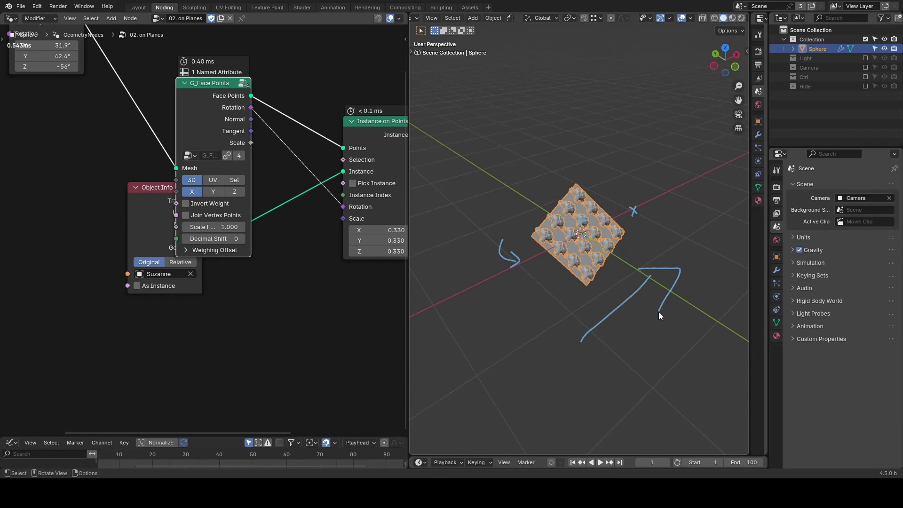
Step: Set G_Face Points to the Y axis with a matching annotated arrow beside the plane, and change the plane's Z rotation
left_click(211, 191)
mouse_move(686, 205)
left_mouse_down()
mouse_move(630, 159)
mouse_move(636, 131)
left_mouse_up()
left_click_drag(66, 66, 49, 66)
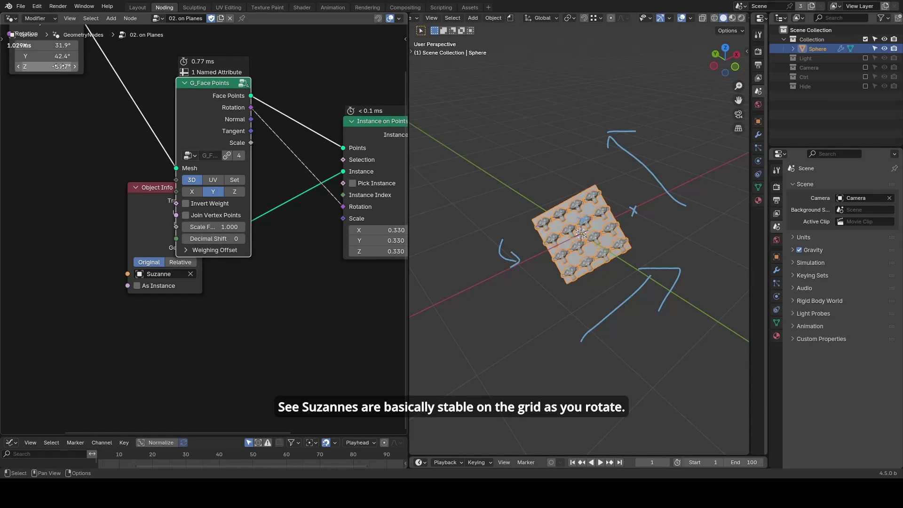
Step: Switch the sphere to the "00. Face Points" node group and annotate a vertical upward arrow beside the sphere
left_click(160, 18)
left_click(184, 35)
middle_click_drag(561, 248, 569, 228)
key("d")
left_click_drag(502, 184, 501, 101)
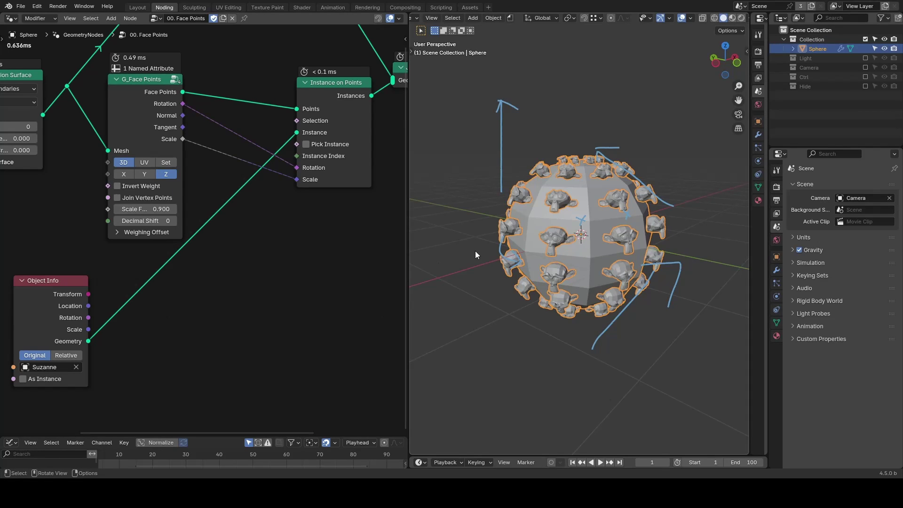
Step: Set the G_Face Points axis to X and annotate arrows running outward from two monkey heads on the sphere
left_click(124, 174)
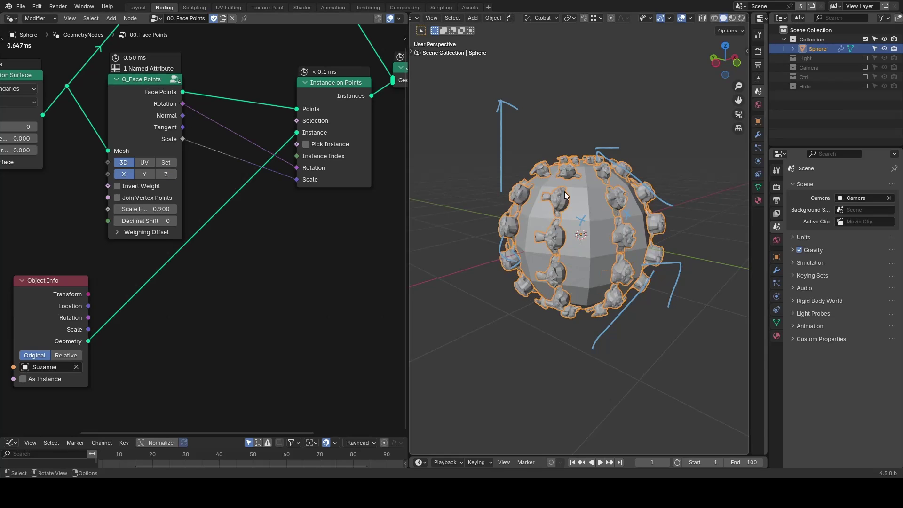
middle_click_drag(564, 191, 590, 216)
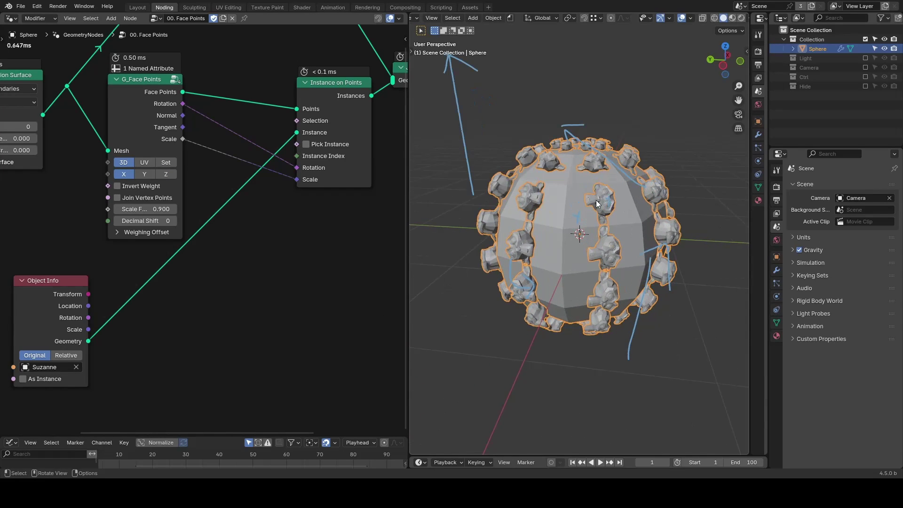
mouse_move(608, 199)
left_mouse_down()
mouse_move(622, 175)
mouse_move(689, 129)
left_mouse_up()
mouse_move(677, 121)
left_mouse_down()
mouse_move(696, 120)
mouse_move(669, 159)
left_mouse_up()
mouse_move(527, 189)
left_mouse_down()
mouse_move(430, 184)
mouse_move(449, 200)
left_mouse_up()
Step: Set the G_Face Points axis to Y and annotate an arrow outward from a monkey head on the sphere's side
left_click(145, 175)
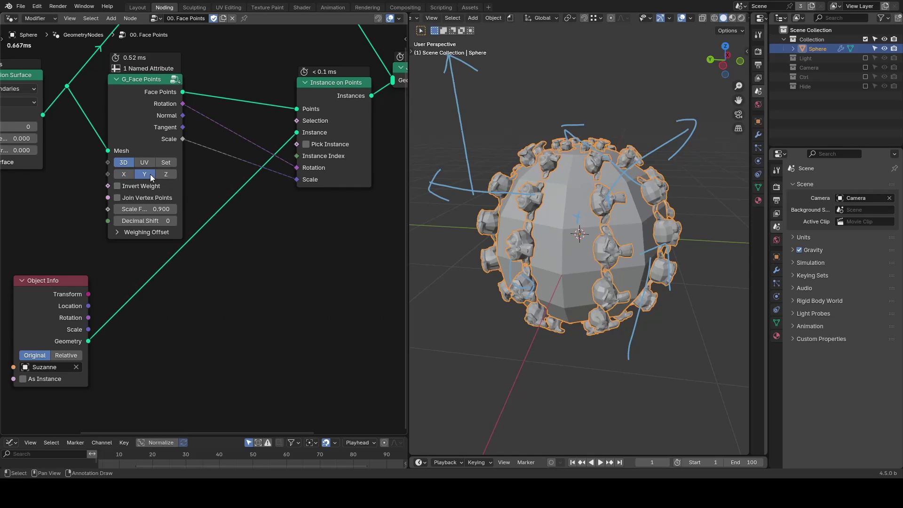
middle_click_drag(682, 188, 589, 177)
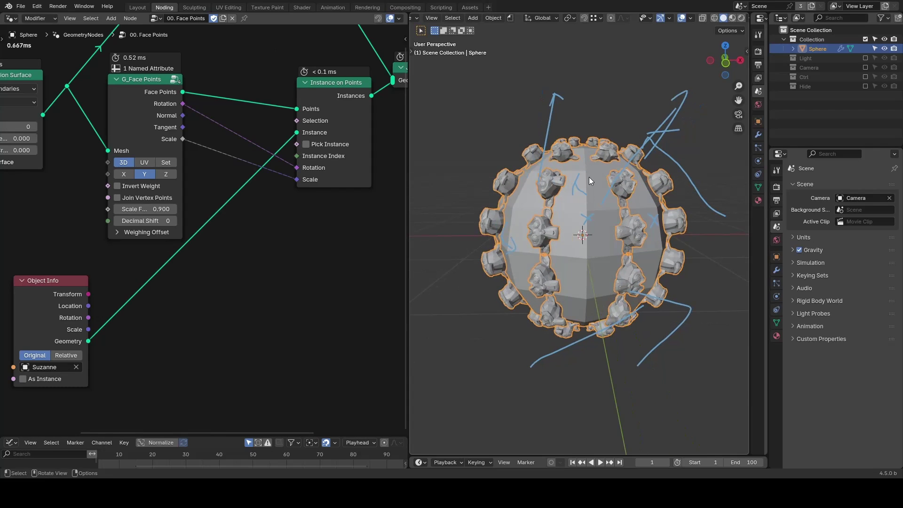
mouse_move(511, 236)
left_mouse_down()
mouse_move(458, 246)
mouse_move(455, 267)
left_mouse_up()
Step: Set the G_Face Points axis to Z and erase the annotated arrows around the sphere
left_click(164, 175)
middle_click_drag(541, 184, 527, 199)
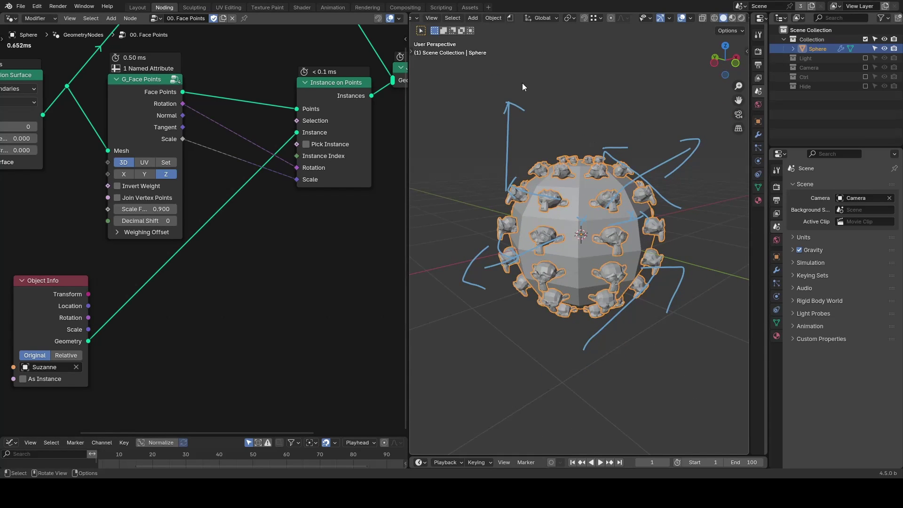
mouse_move(513, 104)
right_mouse_down()
mouse_move(537, 74)
mouse_move(487, 303)
mouse_move(651, 129)
mouse_move(710, 135)
right_mouse_up()
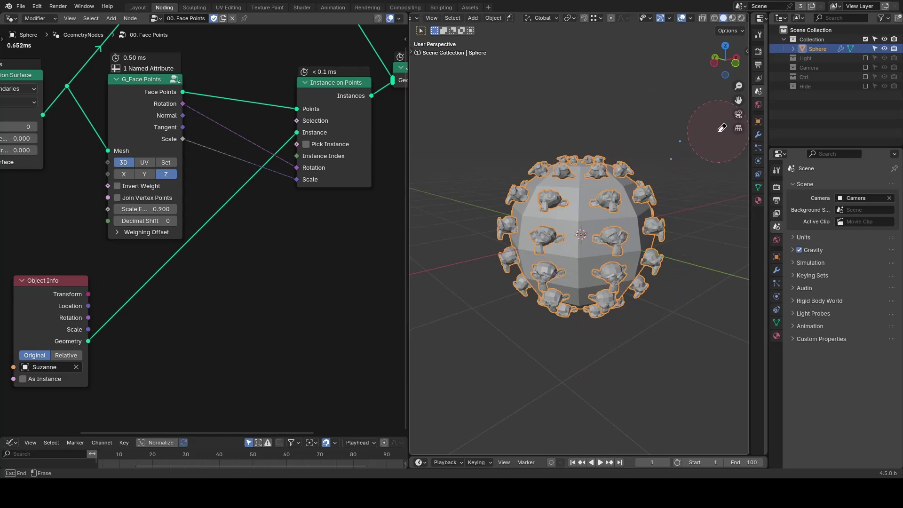
Step: Cycle the 3D axis of G_Face Points through X and Y and back to Z
scroll(179, 182, "down", 1)
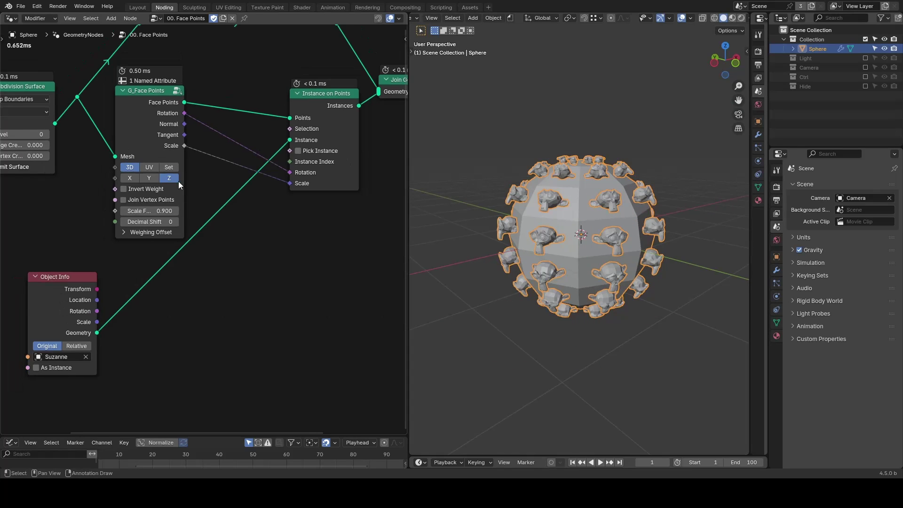
left_click(131, 180)
left_click(149, 178)
left_click(168, 179)
Step: Switch G_Face Points to UV mode and annotate a vertical stroke beside its Custom UV inputs
left_click(150, 167)
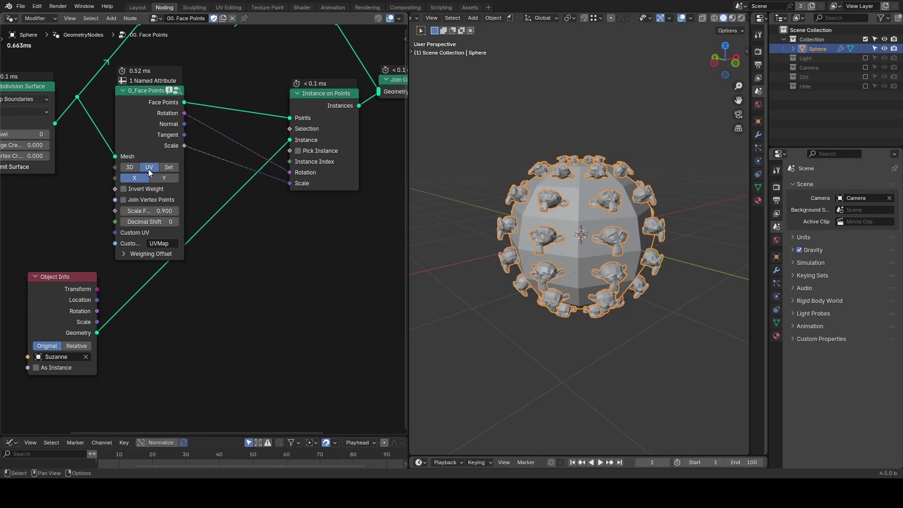
middle_click_drag(87, 204, 123, 196)
scroll(122, 197, "up", 1)
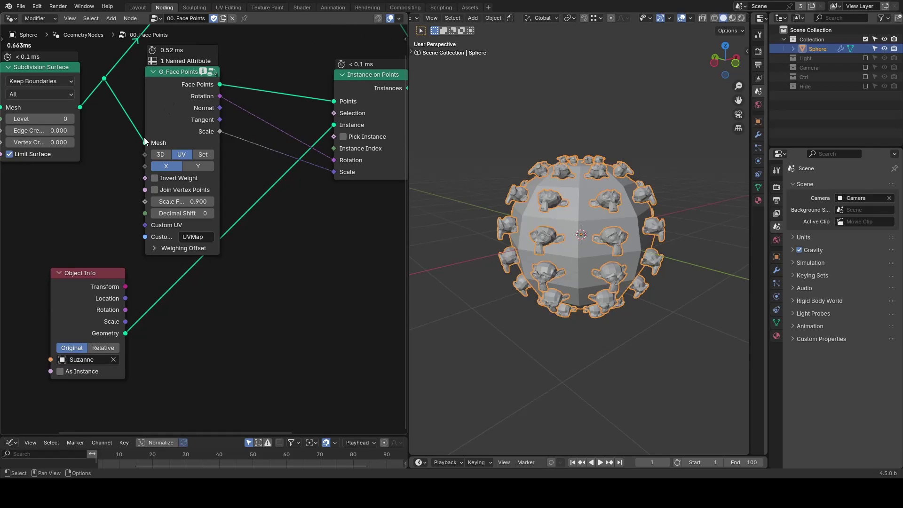
key("d")
left_click_drag(131, 223, 128, 245)
middle_click_drag(129, 245, 232, 244)
left_click_drag(80, 103, 253, 242)
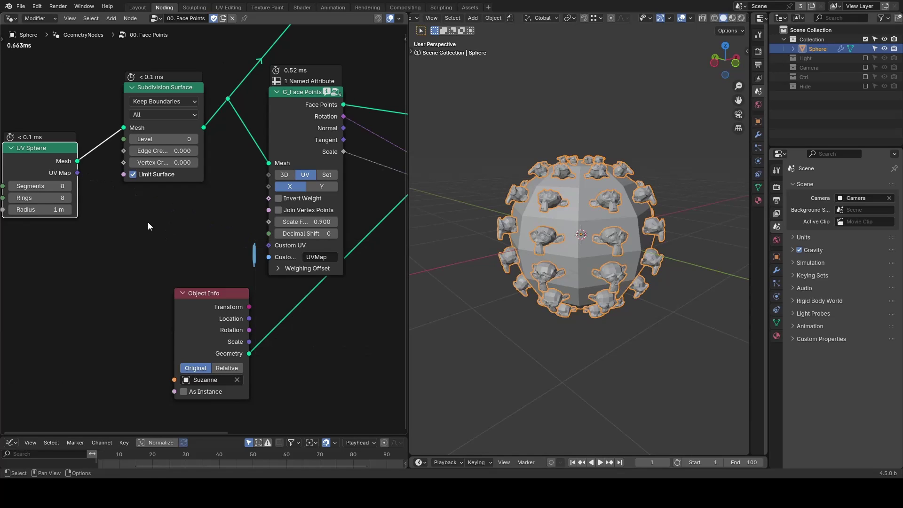
Step: Add an unconnected Store Named Attribute node below the Subdivision Surface node
key("shift+a")
type("store")
key("Return")
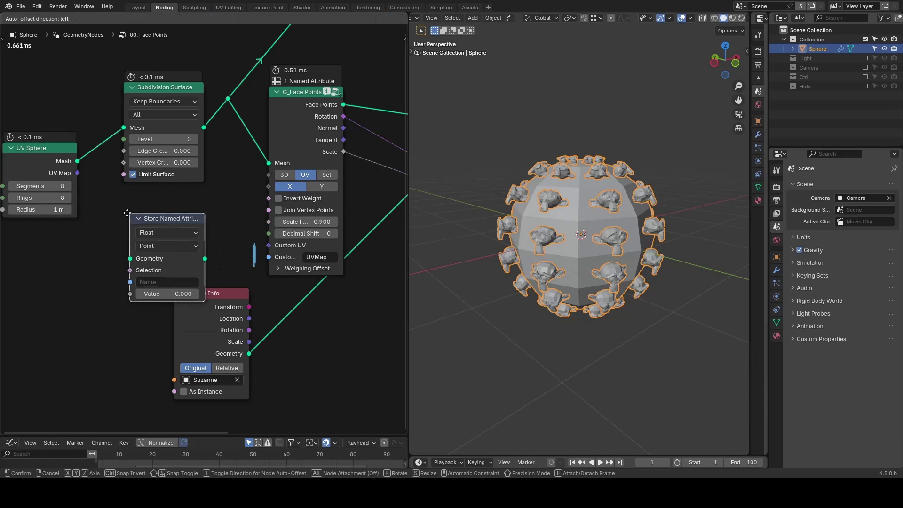
left_click(107, 207)
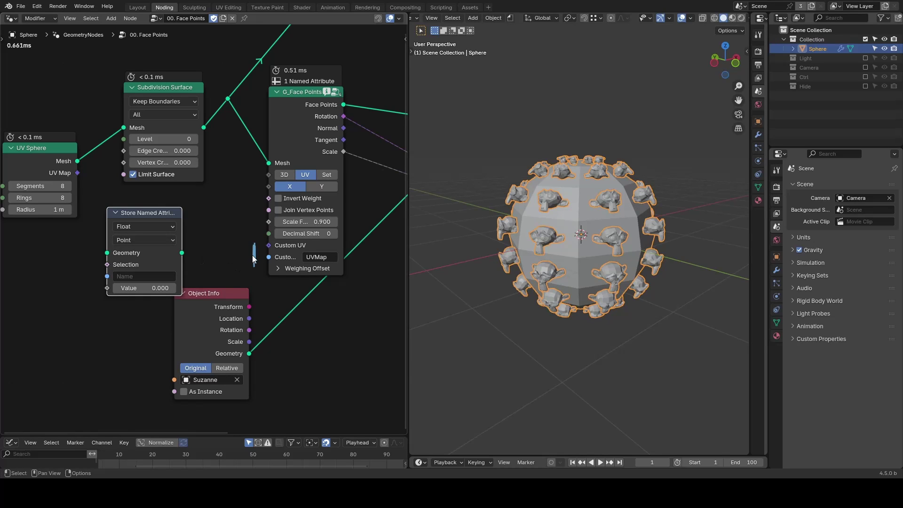
middle_click_drag(281, 283, 234, 282)
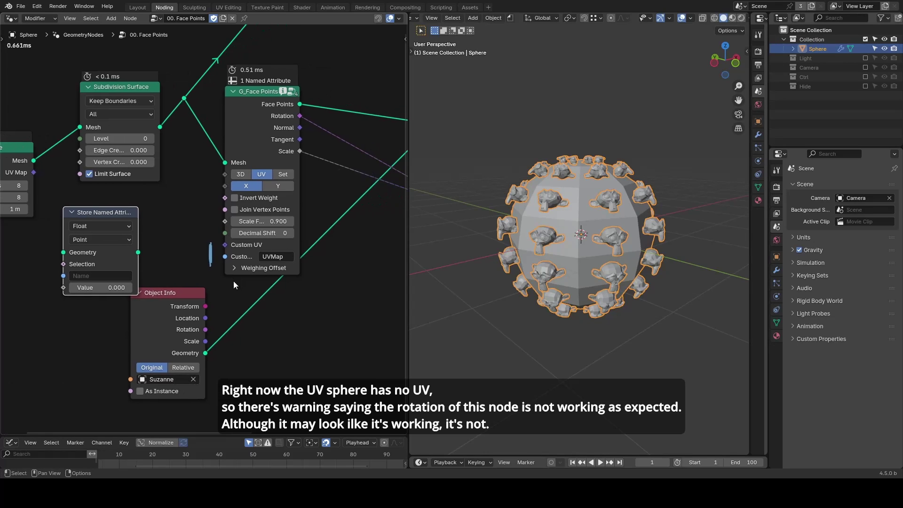
mouse_move(282, 94)
Step: Switch the sphere to the "03. on Suzanne" node group and view the knitted monkey head from the front
left_click(155, 18)
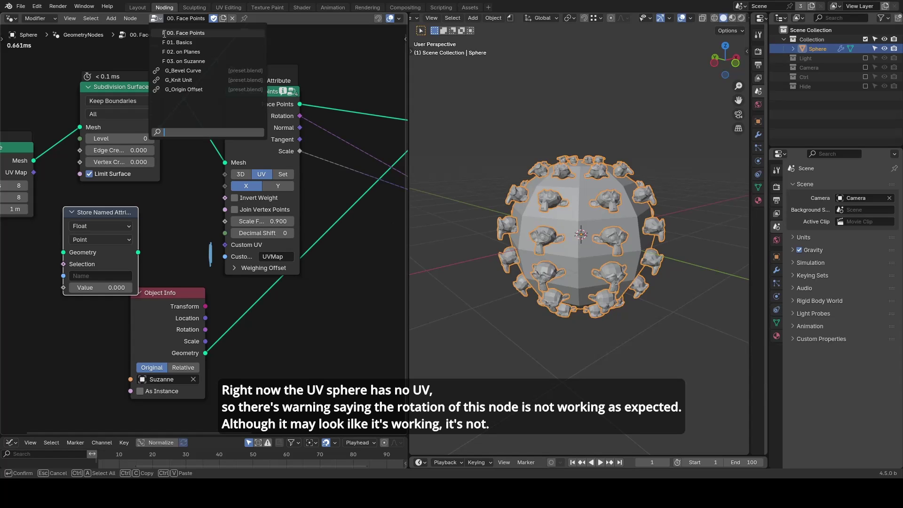
left_click(193, 62)
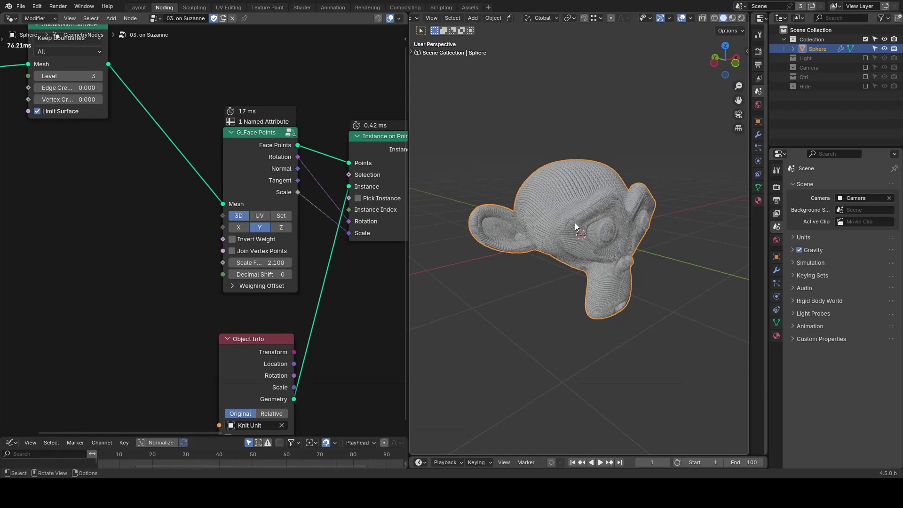
key("KP_1")
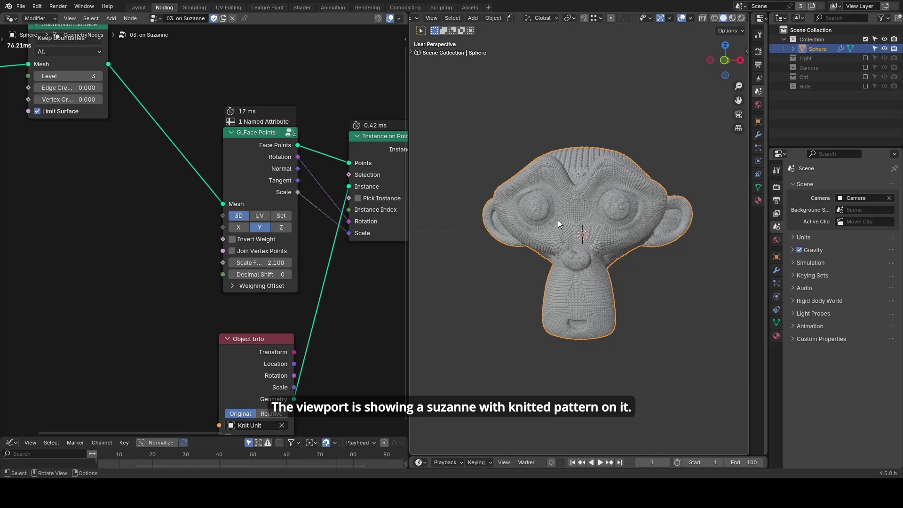
Step: Annotate two red arrows pointing at the knit seams below Suzanne's nose and switch G_Face Points to UV mode
middle_click_drag(586, 245, 594, 258)
scroll(593, 258, "up", 3)
mouse_move(655, 264)
left_mouse_down()
mouse_move(563, 234)
mouse_move(569, 244)
left_mouse_up()
mouse_move(421, 314)
left_mouse_down()
mouse_move(500, 239)
mouse_move(483, 257)
left_mouse_up()
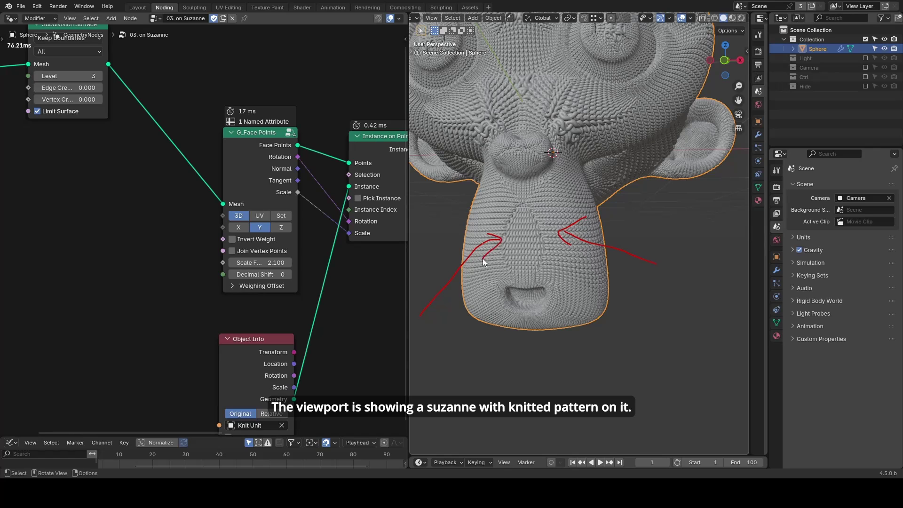
left_click(260, 216)
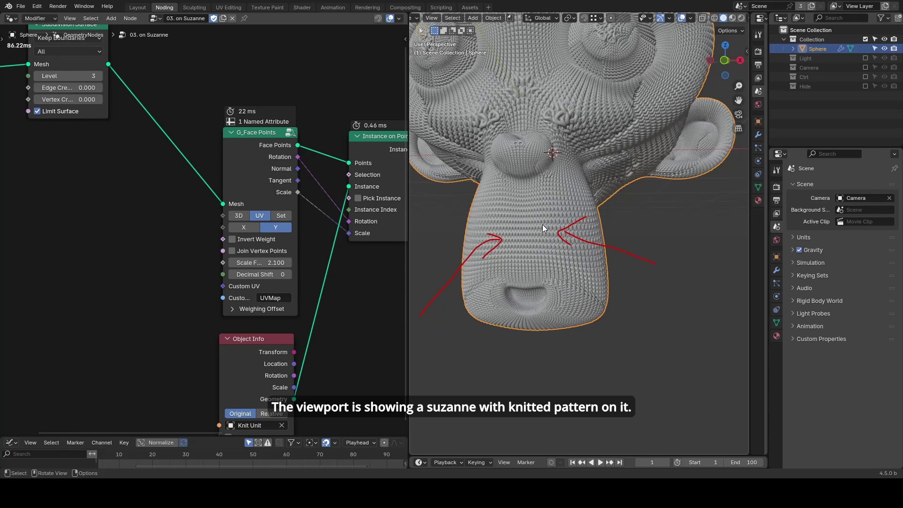
Step: Add a UV Sphere node and link its Mesh and UV Map outputs to the Mesh and Custom UV inputs of G_Face Points
scroll(117, 205, "left", 2, "ctrl")
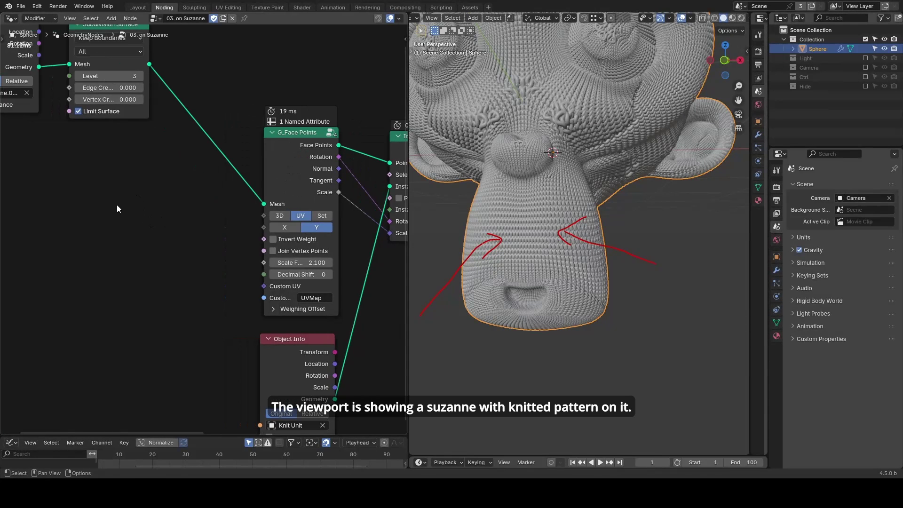
key("shift+a")
type("uv sphe")
key("Return")
left_click(107, 201)
left_click_drag(182, 220, 270, 289)
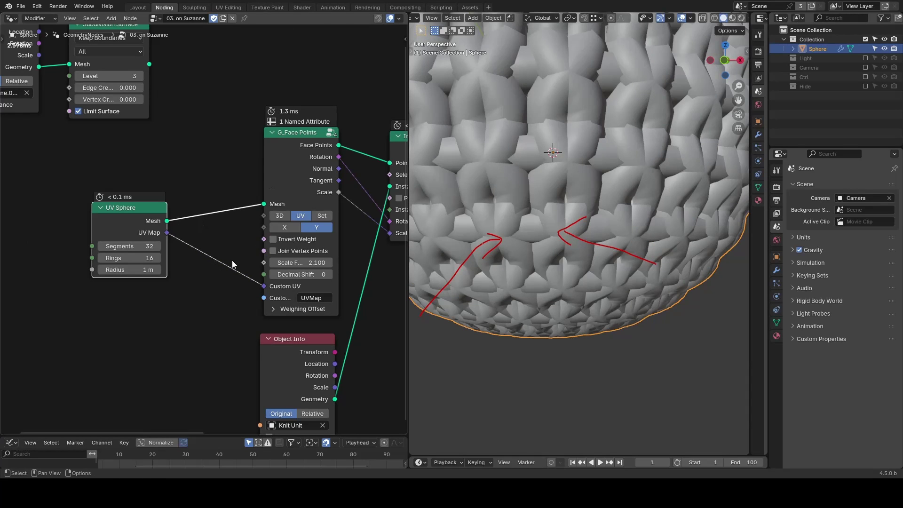
Step: Add a UV Unwrap node below the UV Sphere node
key("shift+a")
type("uv un")
key("Return")
left_click(64, 297)
middle_click_drag(112, 363, 144, 278)
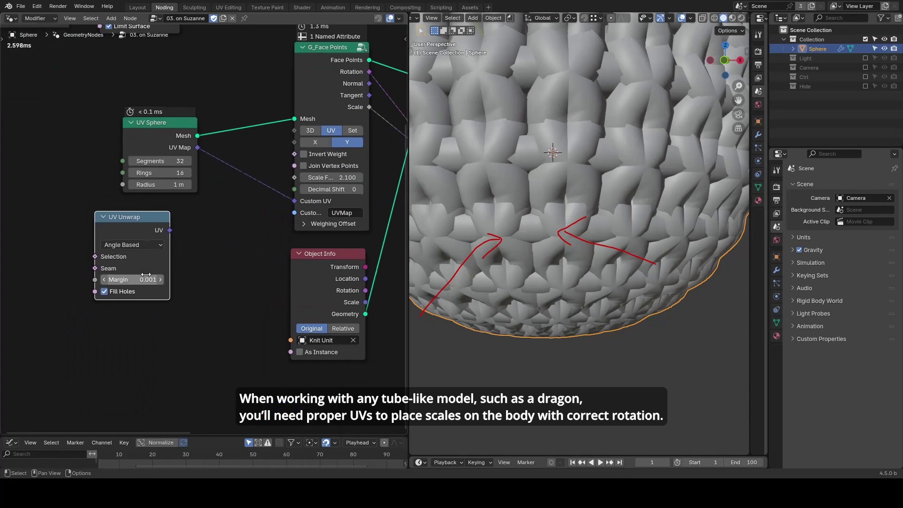
Step: Add a Curve to Mesh node below UV Unwrap and annotate a question mark beside it
key("shift+a")
type("curve to mesh")
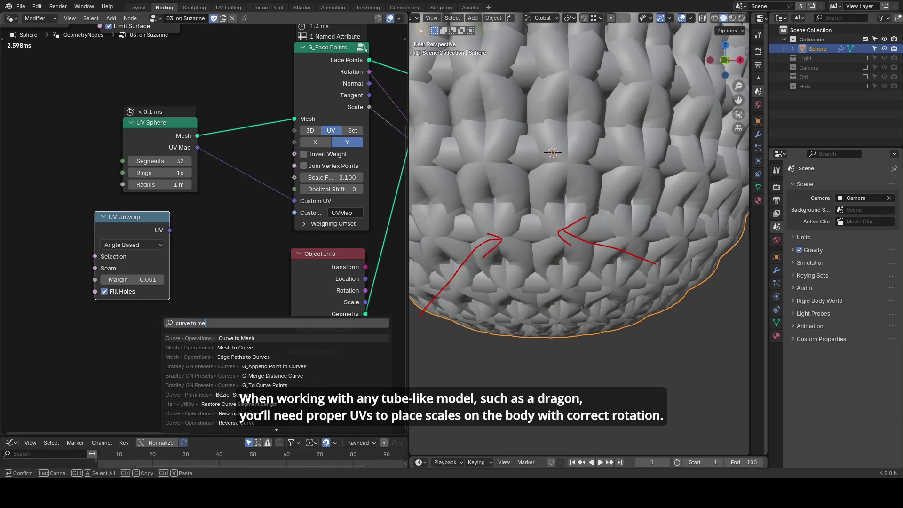
key("Return")
left_click(110, 334)
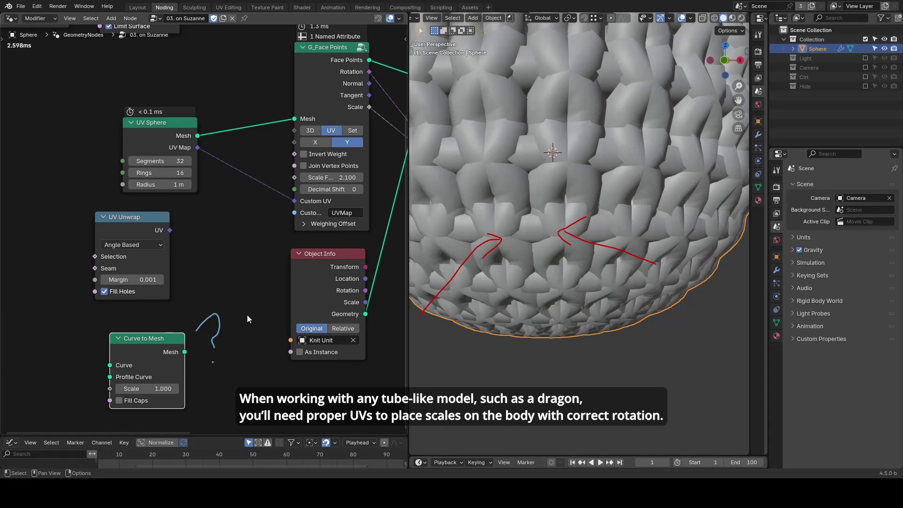
Step: Feed the Subdivision Surface mesh back into G_Face Points in place of the UV Sphere, without a Custom UV link
middle_click_drag(227, 216, 224, 316)
scroll(224, 320, "down", 4)
left_click_drag(182, 119, 267, 221)
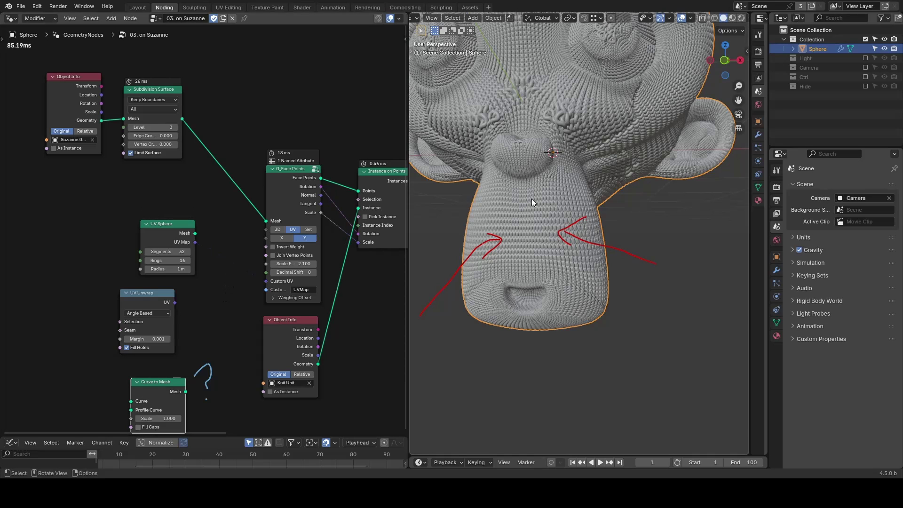
Step: Show the UV Maps section in the sphere's mesh data properties and examine the UV map name
scroll(531, 199, "down", 5)
middle_click_drag(534, 205, 568, 204)
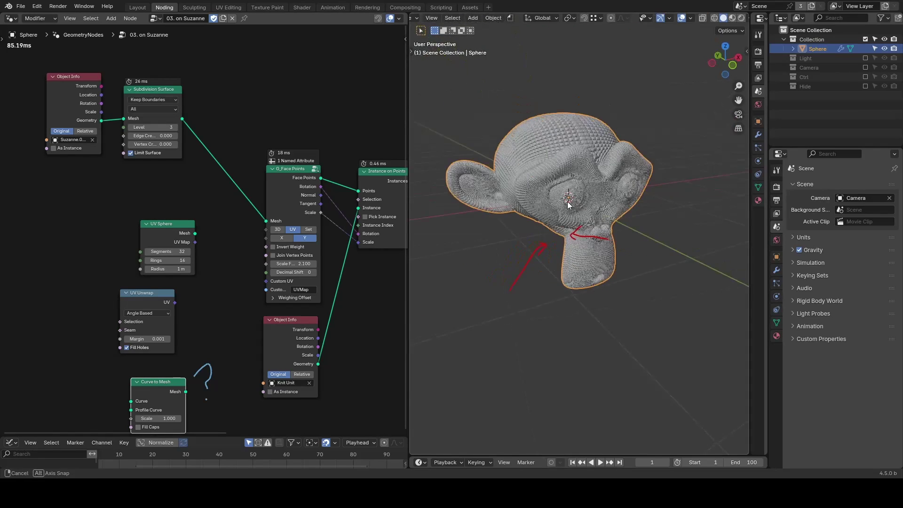
left_click(777, 323)
left_click(821, 329)
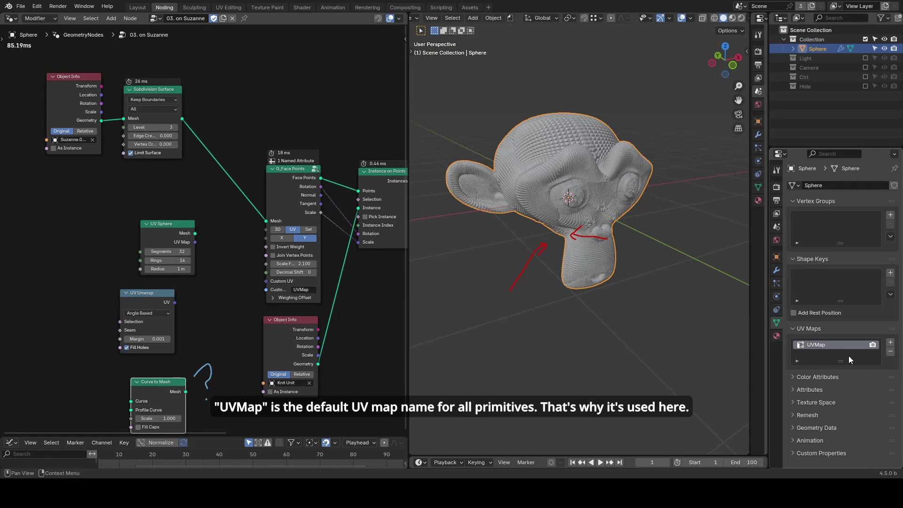
scroll(269, 307, "up", 1)
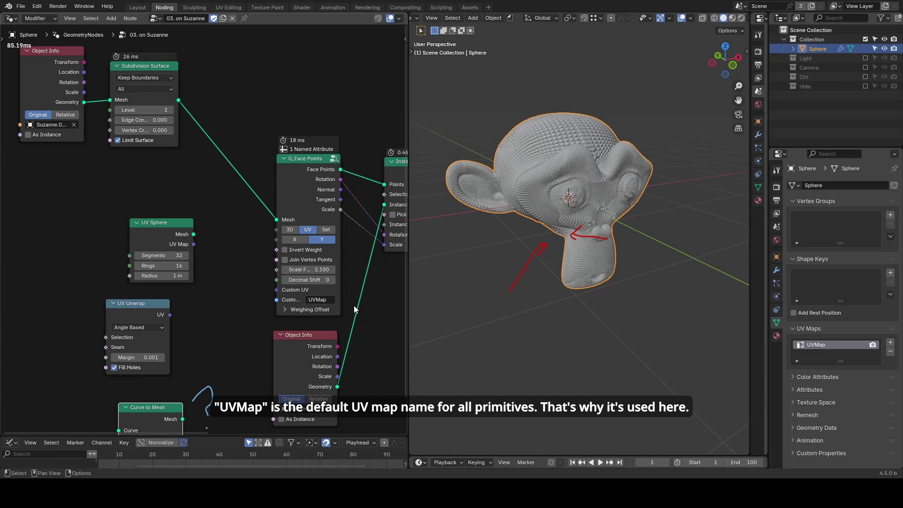
middle_click_drag(681, 164, 602, 142)
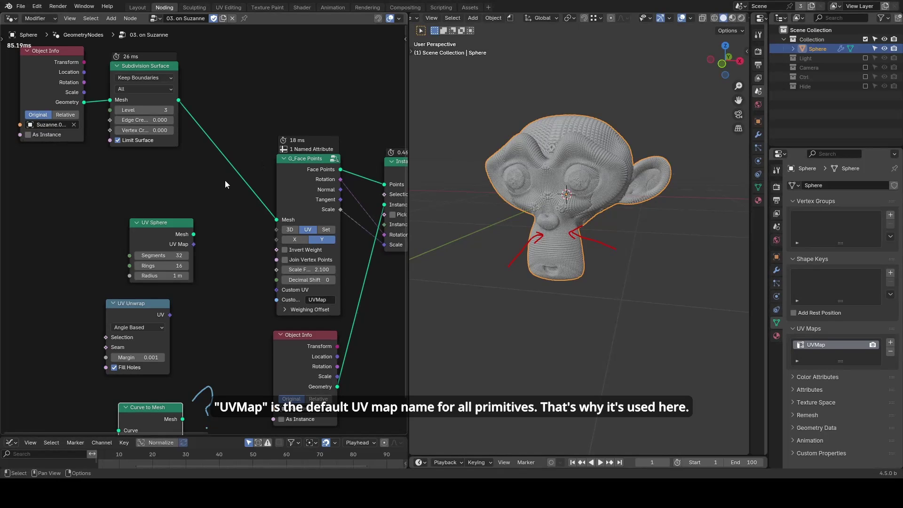
Step: Cut the link from Subdivision Surface to G_Face Points, switch it to Set mode, and underline its Custom Weights input
middle_click_drag(234, 202, 186, 179)
scroll(190, 186, "up", 2)
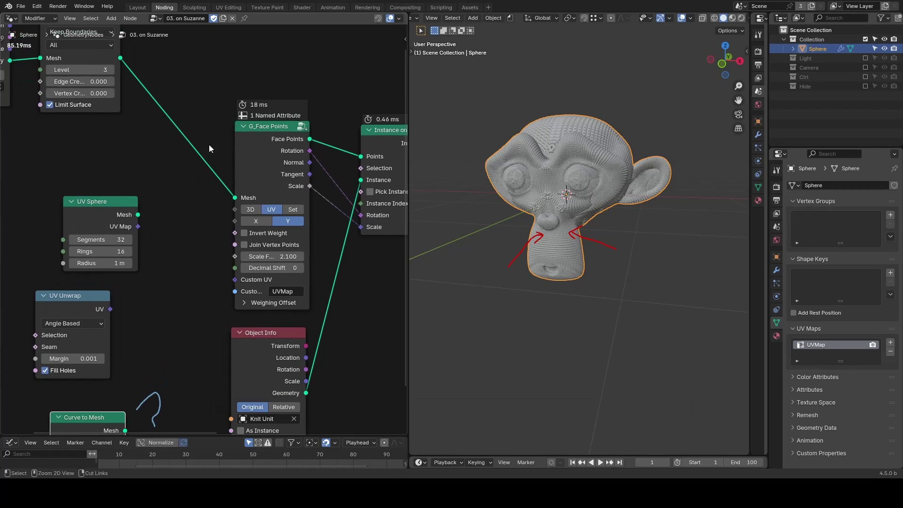
right_click_drag(206, 149, 205, 216, "ctrl")
left_click(292, 210)
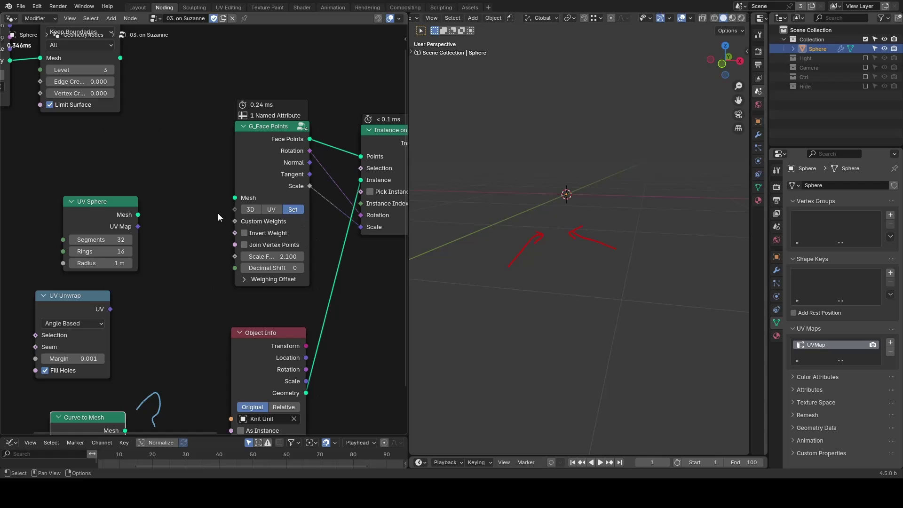
left_click_drag(229, 225, 300, 230)
Step: Delete the UV Sphere, UV Unwrap and Curve to Mesh nodes together
middle_click_drag(166, 272, 227, 212)
scroll(228, 212, "down", 1)
mouse_move(246, 115)
left_mouse_down()
mouse_move(159, 356)
mouse_move(108, 363)
left_mouse_up()
key("x")
Step: Add a Geometry Proximity node before G_Face Points and underline its Distance output
key("shift+a")
type("proximi")
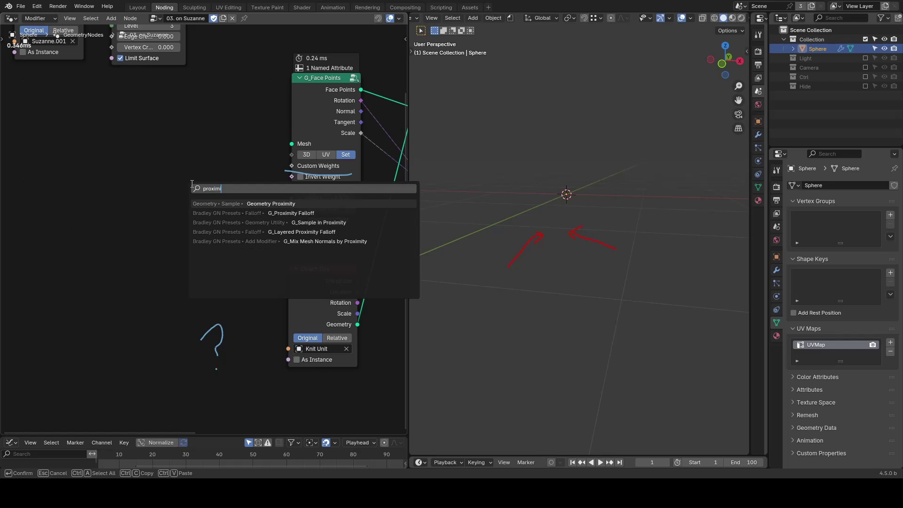
key("Return")
left_click(157, 173)
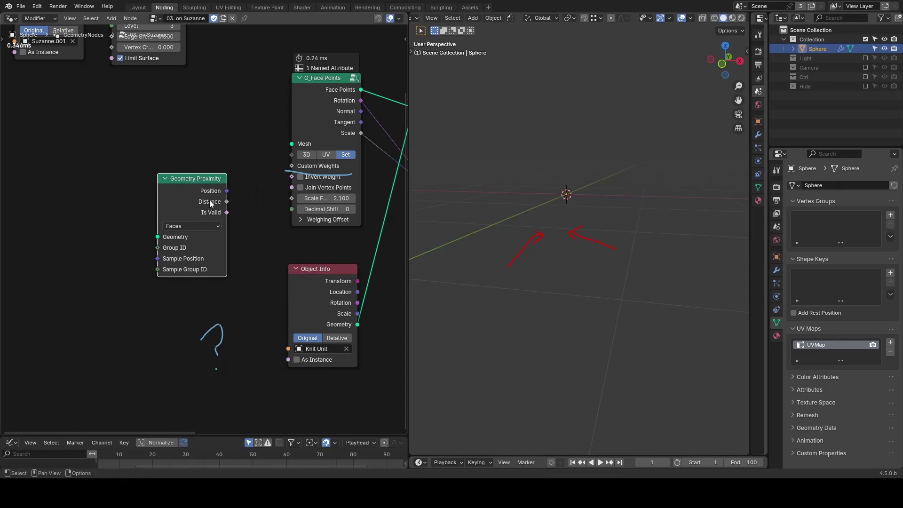
left_click_drag(194, 207, 248, 209)
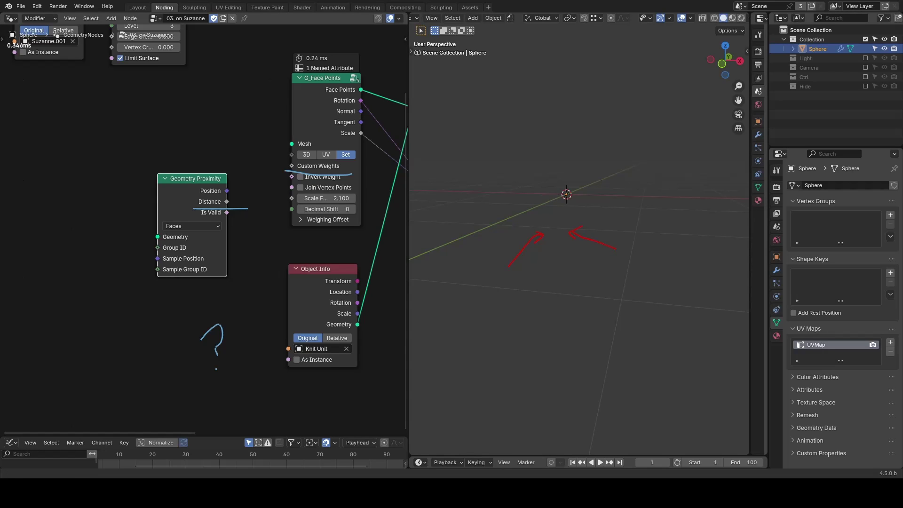
Step: Expand the Weighing Offset section of G_Face Points, move Object Info below it, and erase the question mark annotation
middle_click_drag(262, 221, 224, 211)
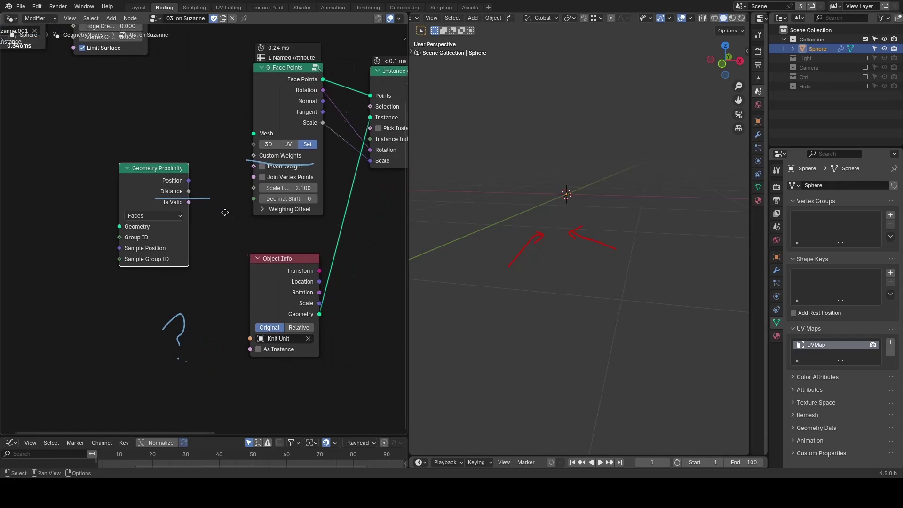
scroll(231, 218, "up", 1)
left_click(266, 210)
left_click_drag(278, 263, 283, 291)
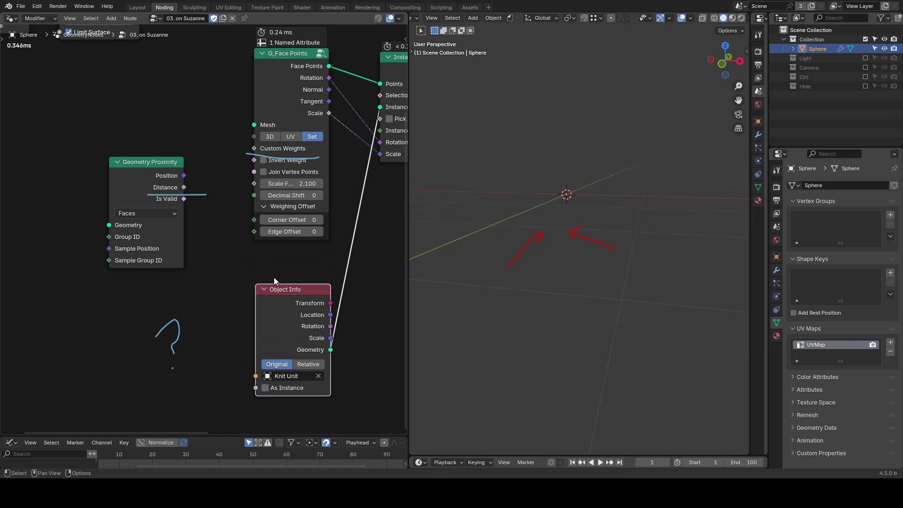
middle_click_drag(224, 270, 266, 249)
right_click_drag(221, 301, 202, 330)
Step: Add a Corners of Face node and an Edges of Vertex node side by side below Geometry Proximity
key("shift+a")
type("corner of f")
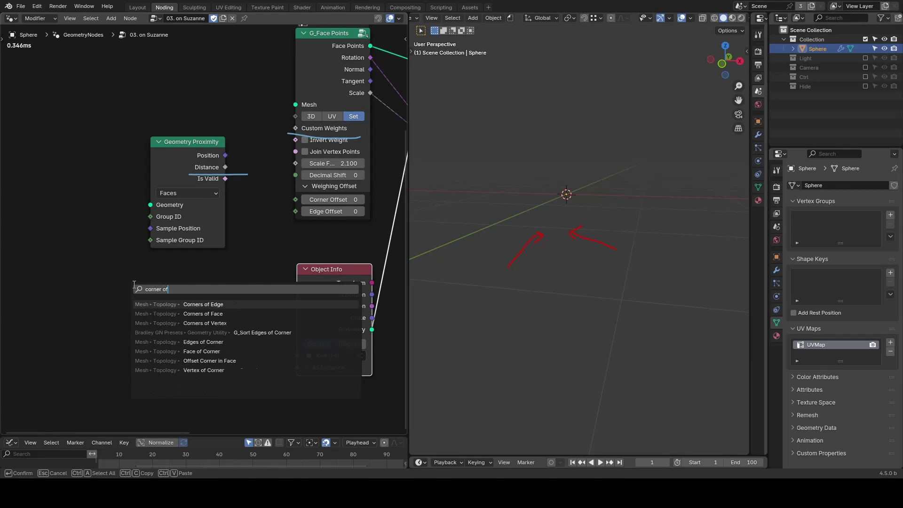
key("Return")
left_click(70, 264)
key("shift+a")
type("edge of v")
key("Return")
left_click(167, 276)
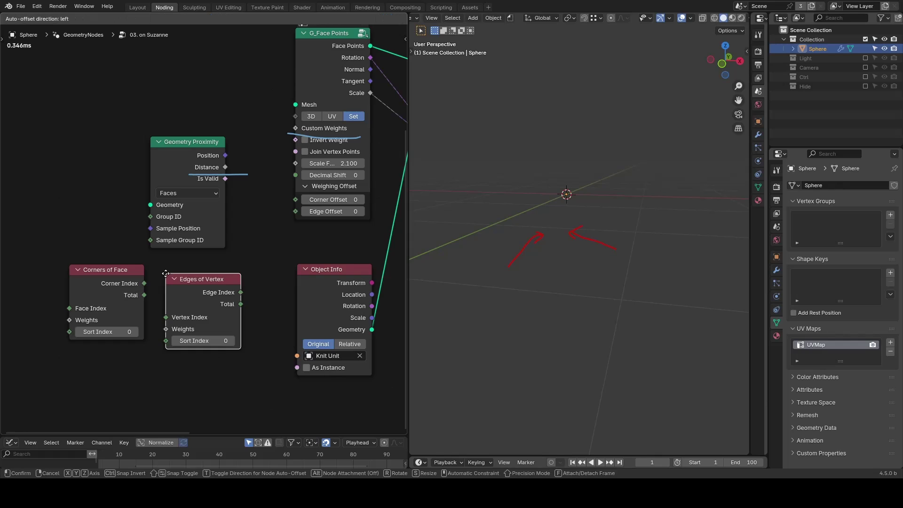
Step: Underline the Corners of Face and Edges of Vertex nodes and circle the Corner Offset and Edge Offset inputs
left_click_drag(61, 350, 116, 347)
left_click_drag(159, 362, 257, 356)
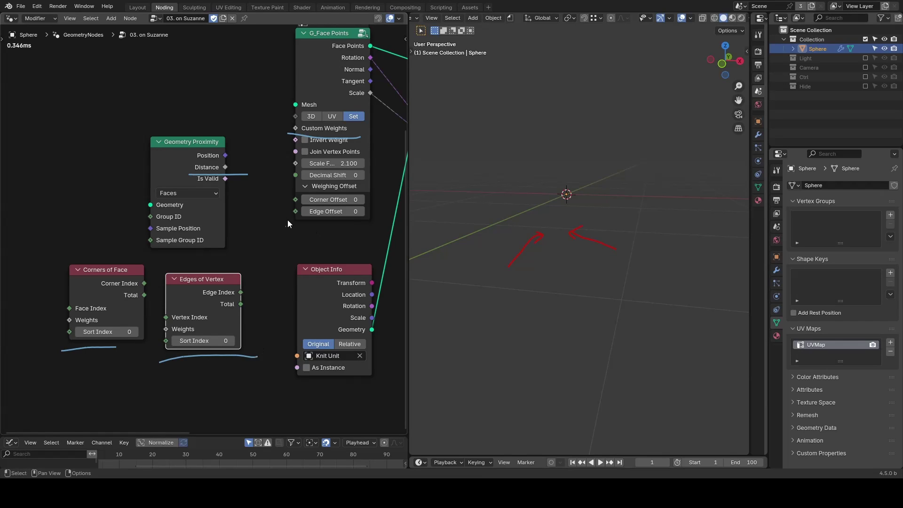
mouse_move(284, 205)
left_mouse_down()
mouse_move(365, 203)
mouse_move(269, 192)
left_mouse_up()
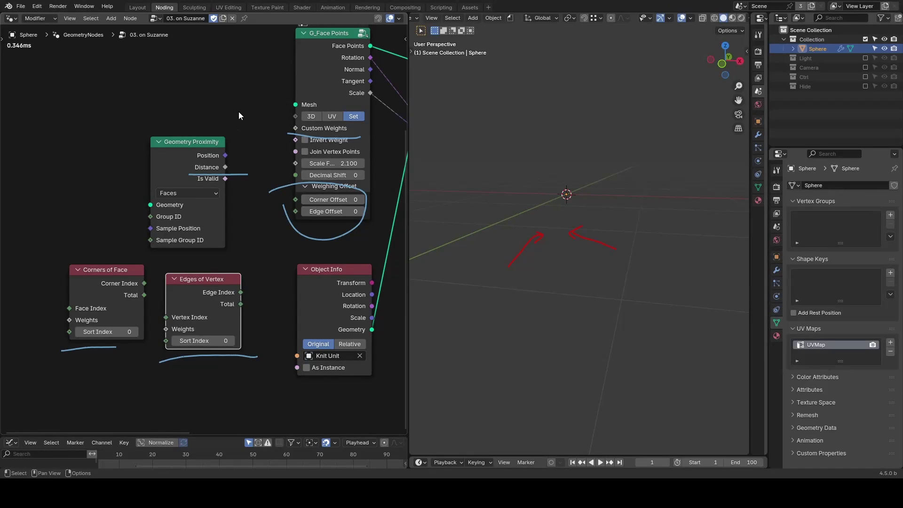
Step: Switch to the 00. Face Points node tree and set G_Face Points to 3D mode
left_click(156, 19)
left_click(174, 31)
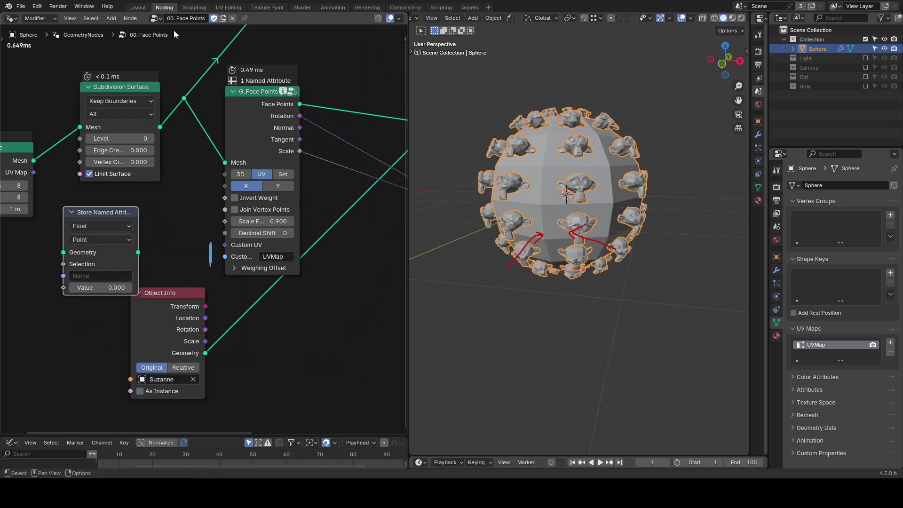
left_click(240, 174)
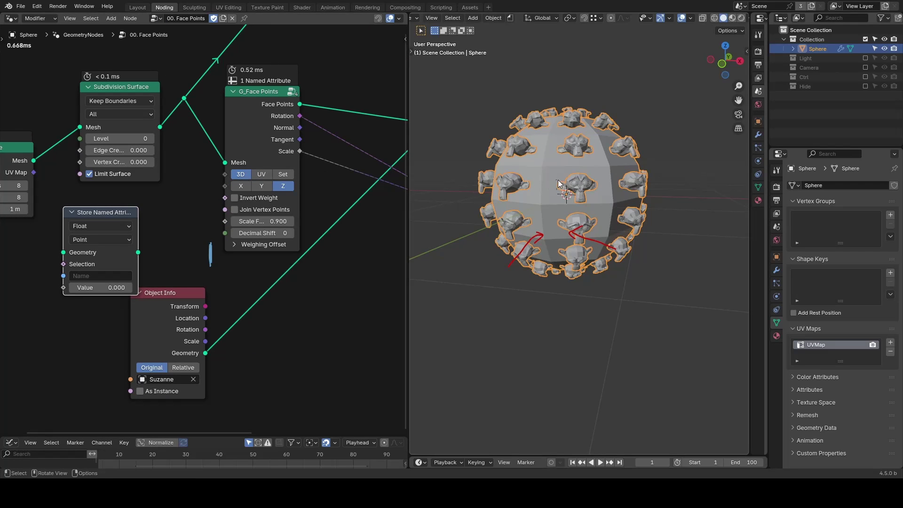
middle_click_drag(549, 178, 558, 210)
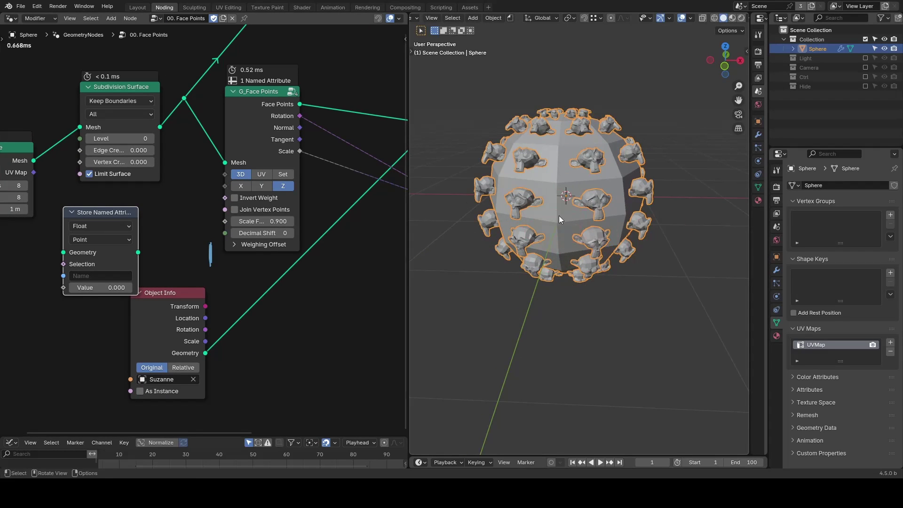
Step: Insert a Rotate Rotation node between G_Face Points and the Instance on Points rotation, in Local space with X at 74.9°
middle_click_drag(315, 184, 224, 193)
key("shift+a")
type("rotate rot")
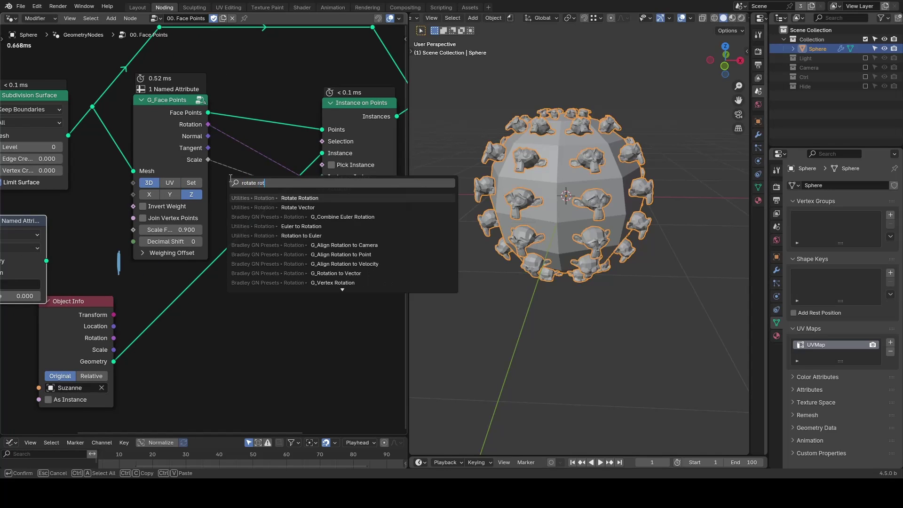
key("Return")
left_click(226, 141)
left_click(279, 161)
left_click_drag(264, 197, 301, 197)
Step: Sketch red direction arrows on the instanced sphere and set the Rotate Rotation Y angle to 79.8°
middle_click_drag(593, 167, 615, 167)
left_click_drag(615, 167, 690, 148)
left_click_drag(682, 147, 661, 180)
left_click_drag(553, 170, 498, 196)
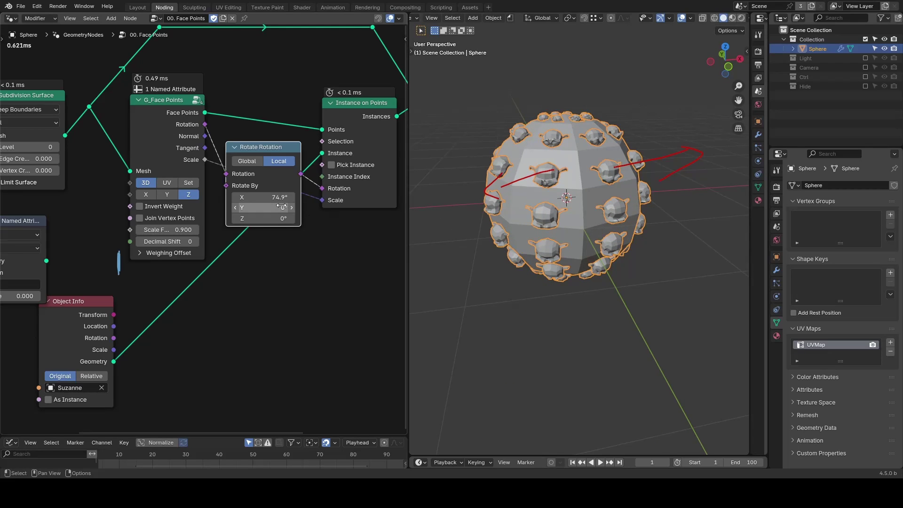
left_click_drag(268, 208, 294, 209)
scroll(253, 252, "down", 1)
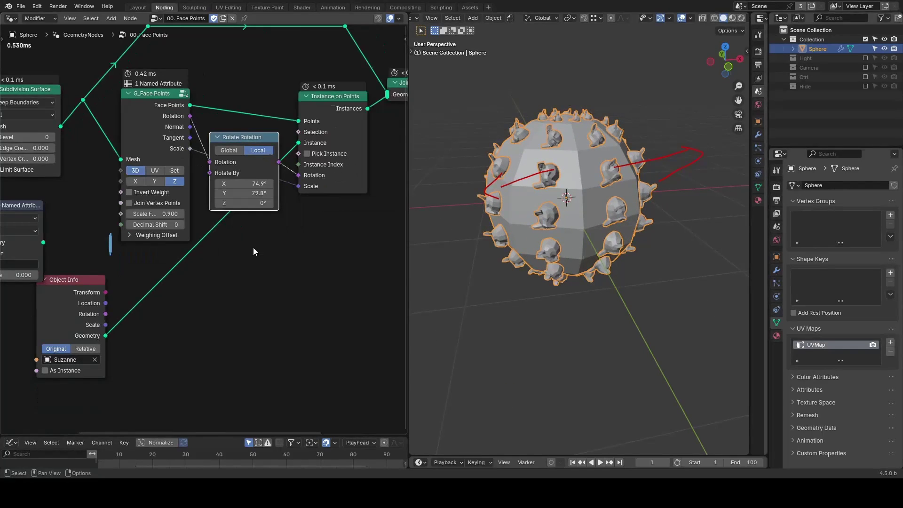
Step: Erase the annotations in both editors and dissolve the Rotate Rotation node, keeping the rotation link to Instance on Points
right_click_drag(132, 249, 103, 242)
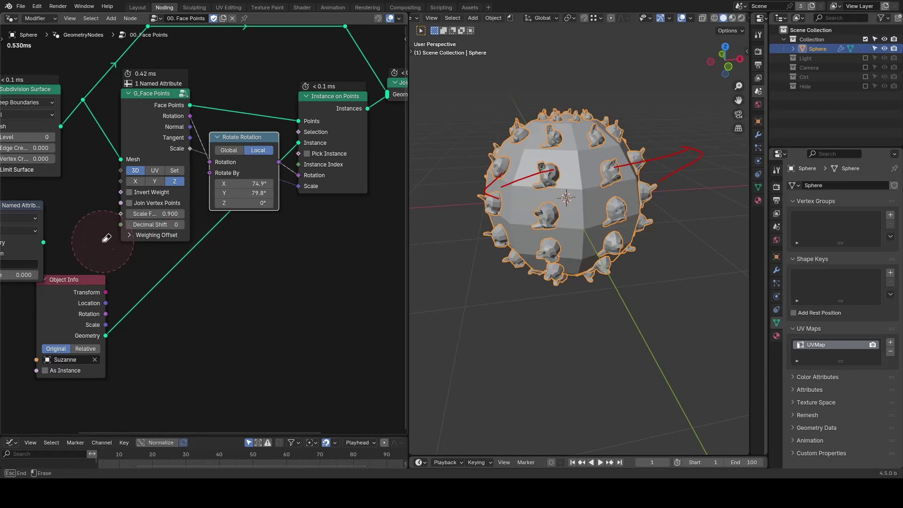
mouse_move(707, 143)
right_mouse_down()
mouse_move(469, 204)
mouse_move(619, 188)
right_mouse_up()
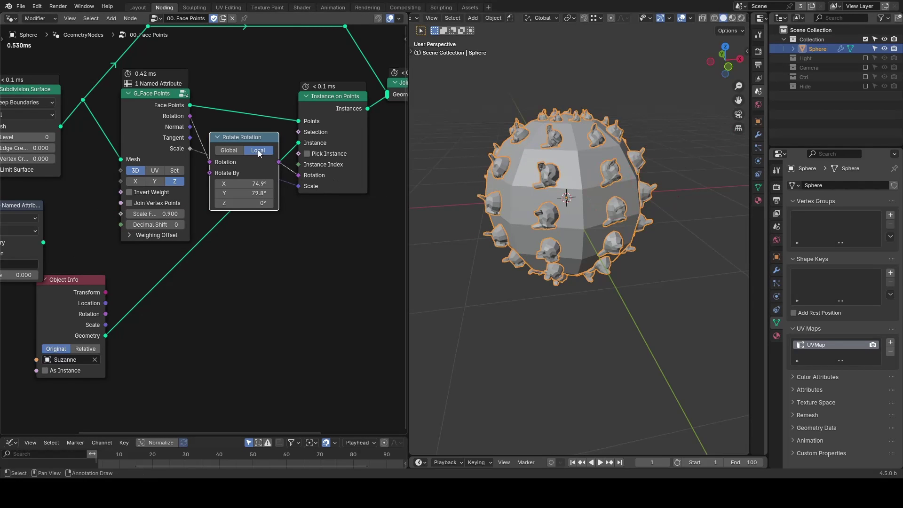
key("ctrl+x")
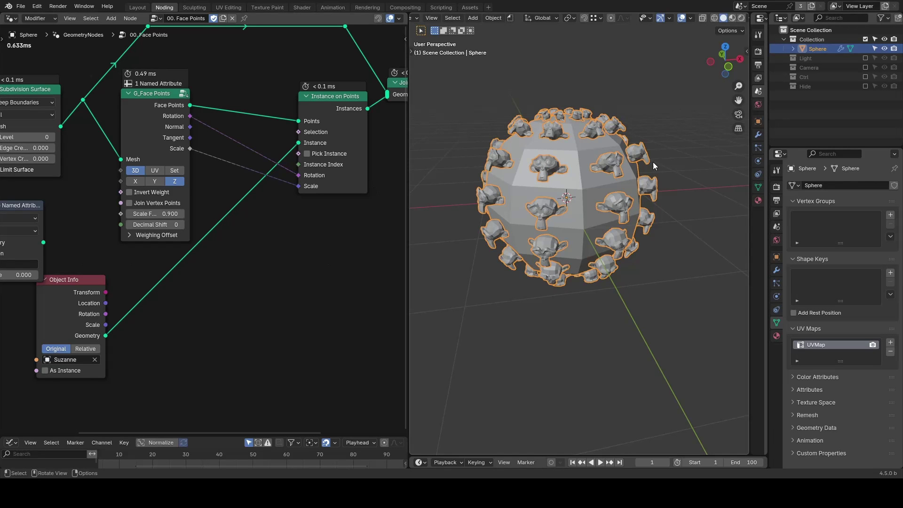
Step: Try Subdivision Surface level 2 with a G_Face Points scale factor of 2.800, and return the level to 0
middle_click_drag(609, 207, 586, 207)
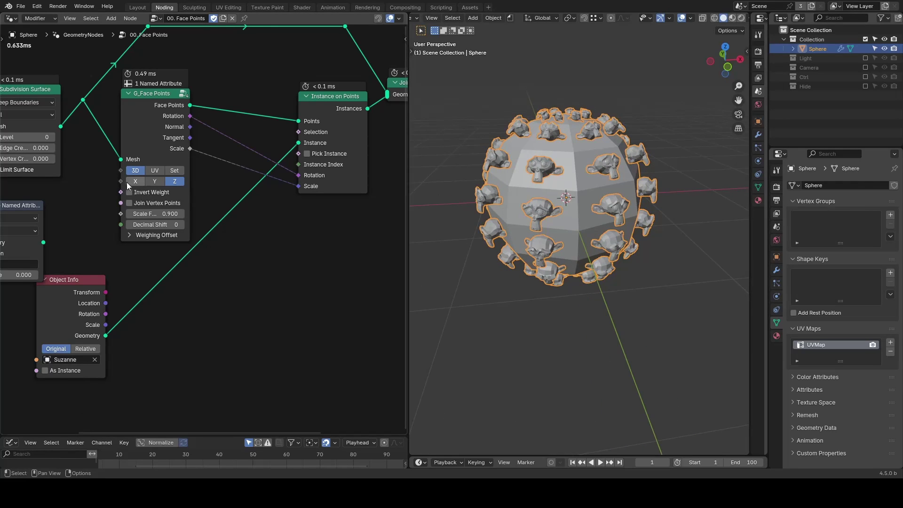
middle_click_drag(47, 137, 114, 160)
left_click(117, 160)
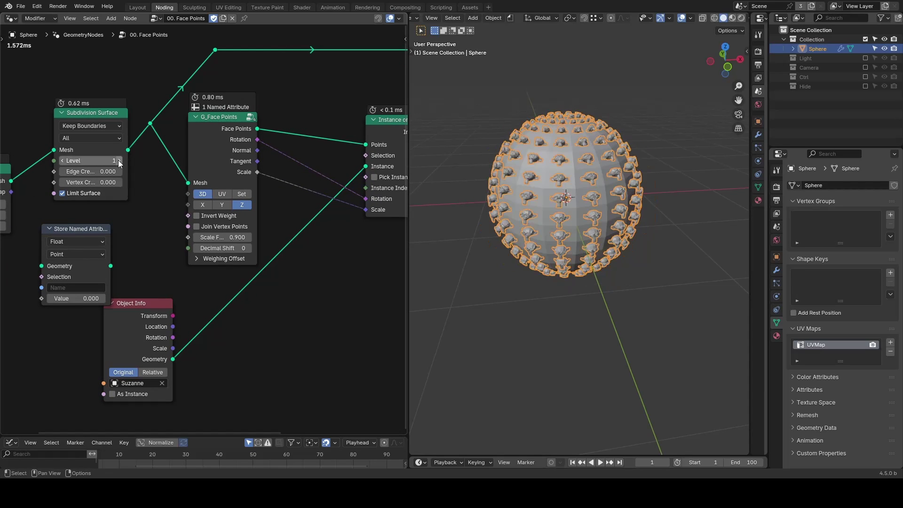
left_click(118, 160)
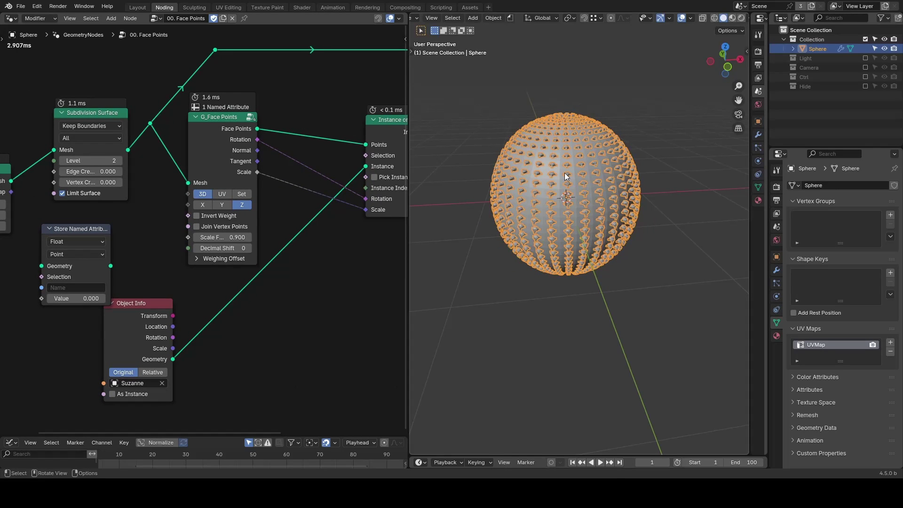
left_click_drag(221, 237, 301, 238)
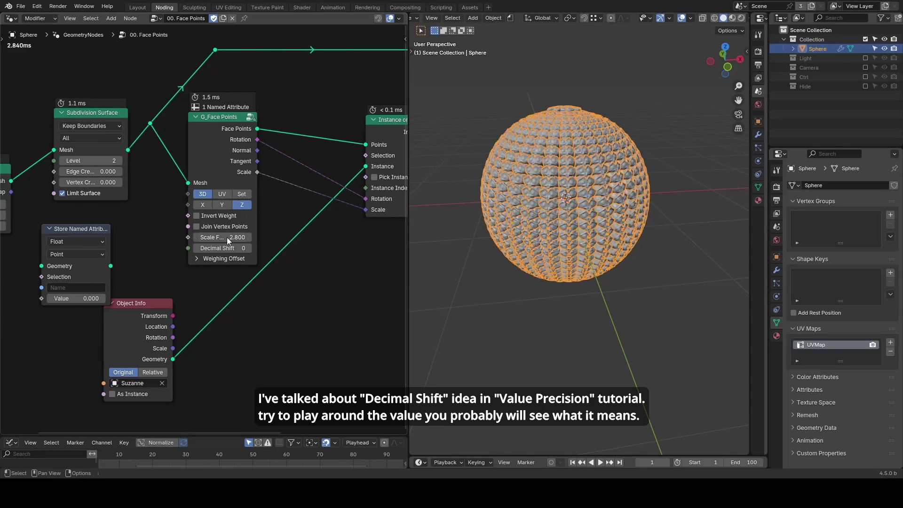
left_click(66, 161)
left_click(66, 162)
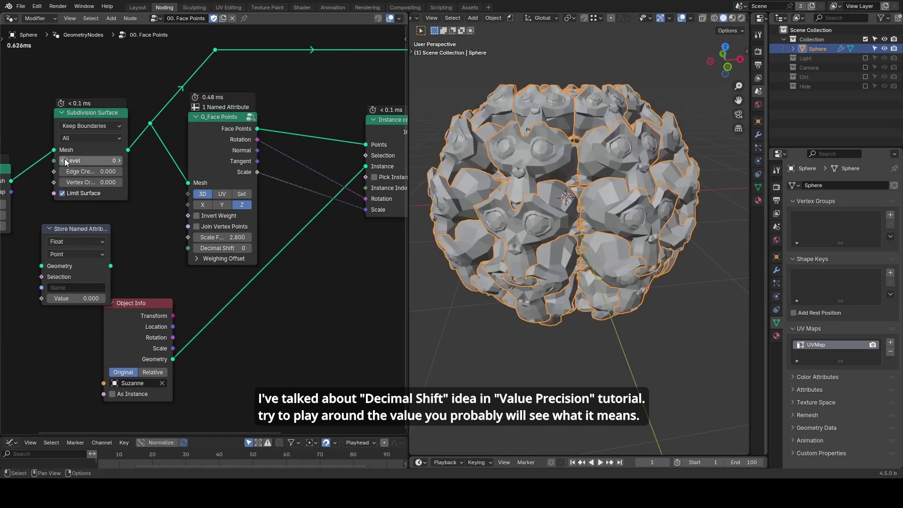
Step: Try a higher Decimal Shift on G_Face Points, return it to 0, and set the scale factor to 1.000
left_click(248, 248)
left_click_drag(221, 237, 325, 237)
left_click(196, 248)
left_click_drag(221, 237, 294, 256)
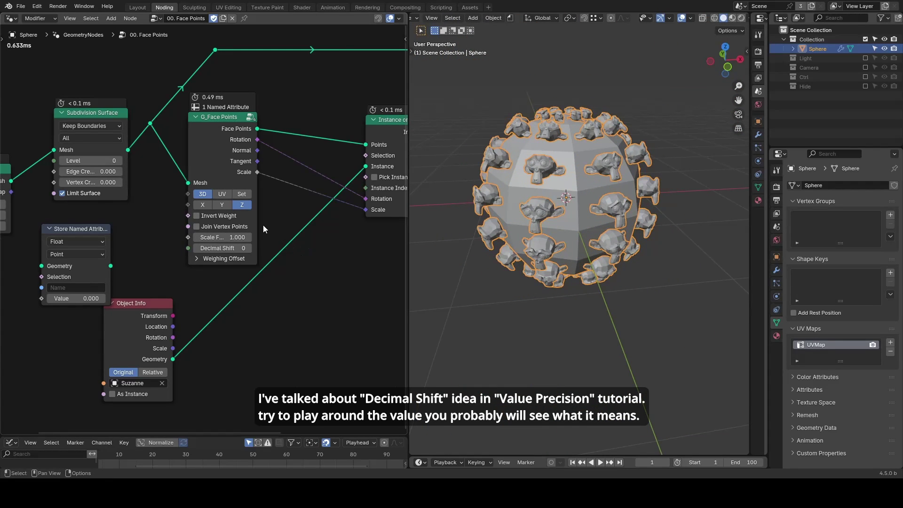
Step: Enable Join Vertex Points on G_Face Points and raise the Subdivision Surface level to 1
left_click(230, 226)
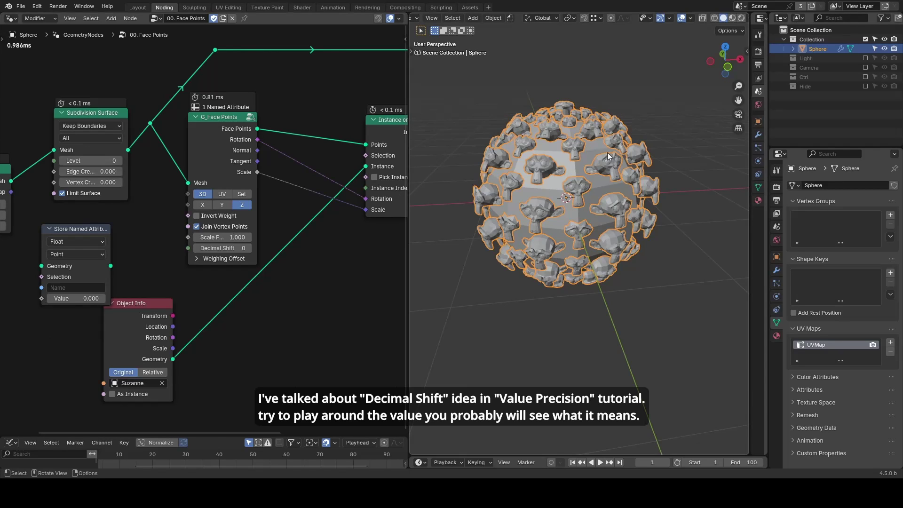
left_click(221, 227)
left_click(222, 228)
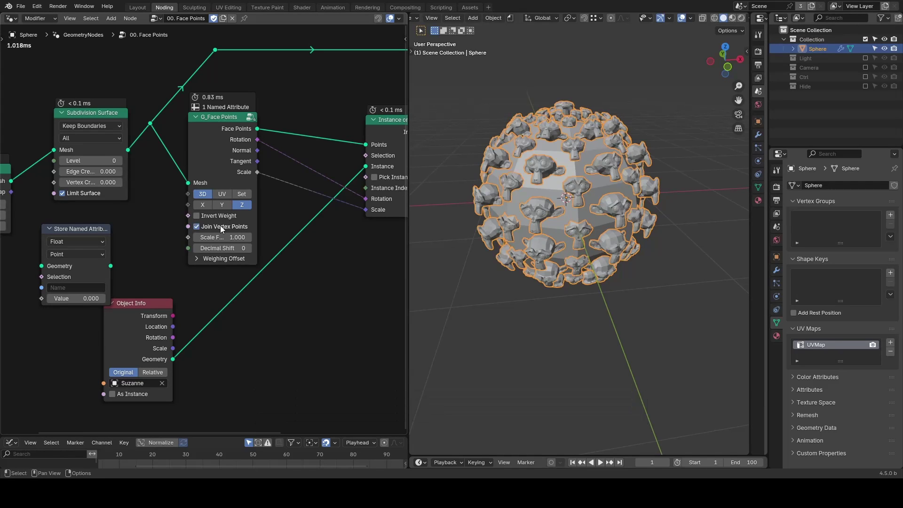
left_click(118, 160)
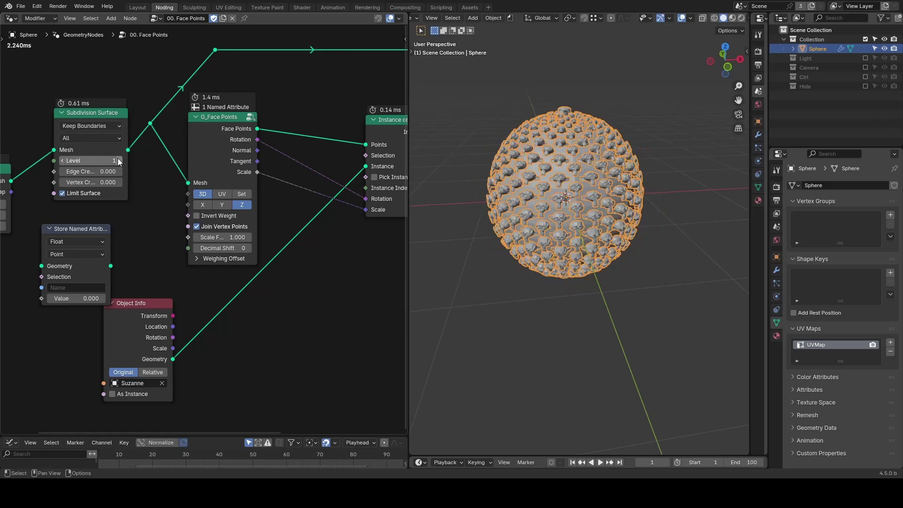